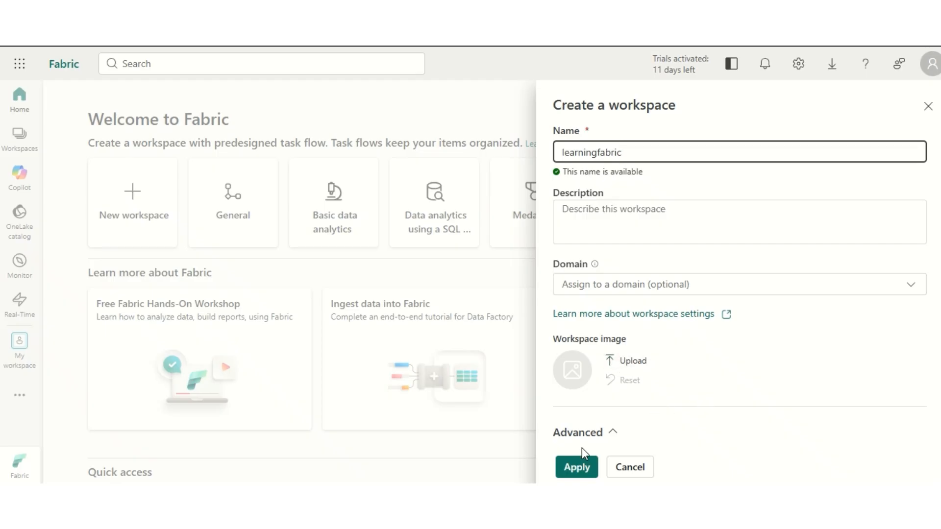
Step: Create the learningfabric workspace and start a new Lakehouse item in it, filtering the item types by "lake"
left_click(575, 468)
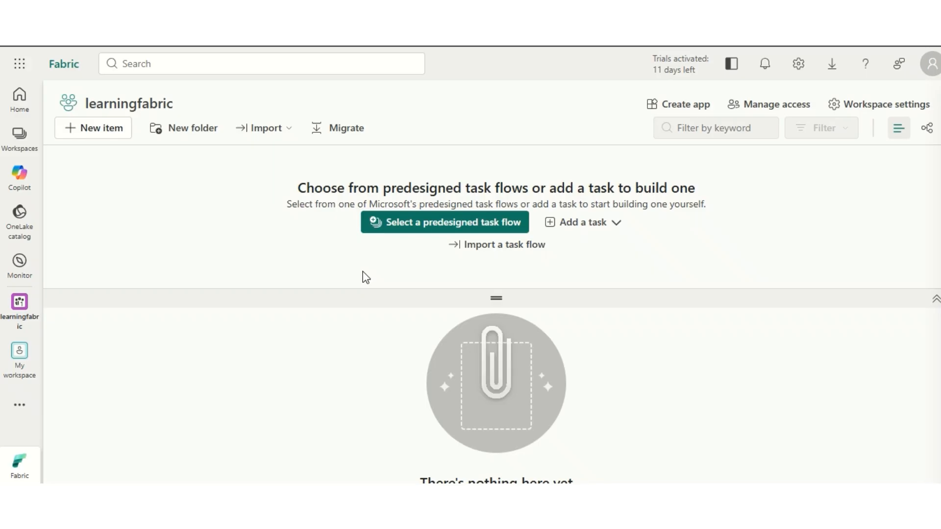
left_click(95, 134)
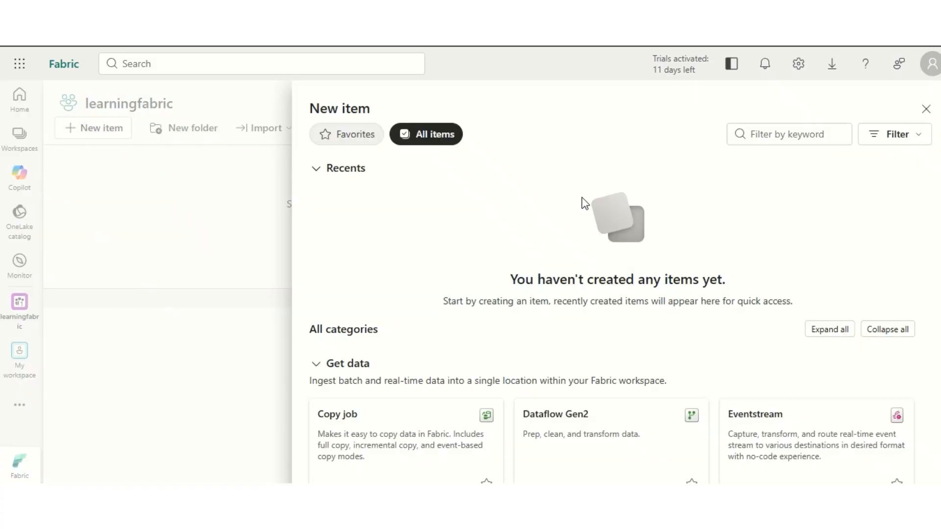
left_click(773, 135)
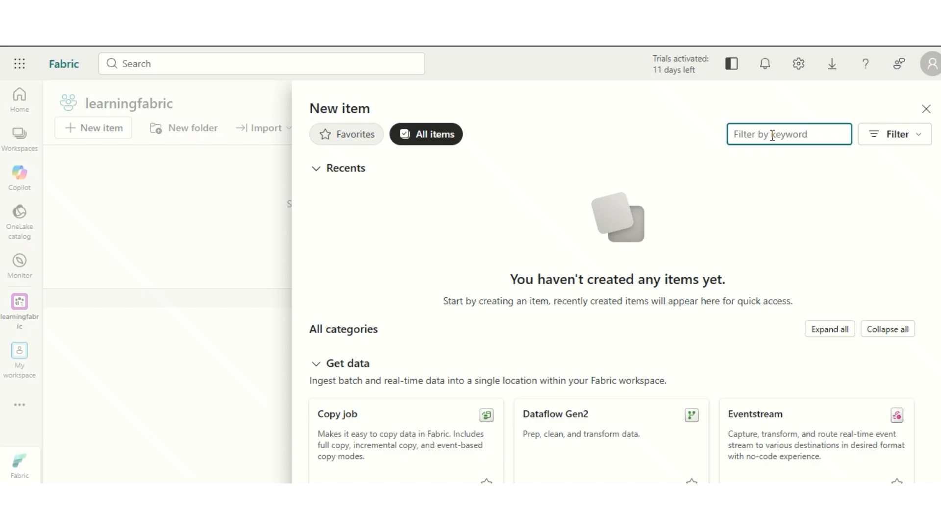
type("kae")
key("BackSpace")
key("BackSpace")
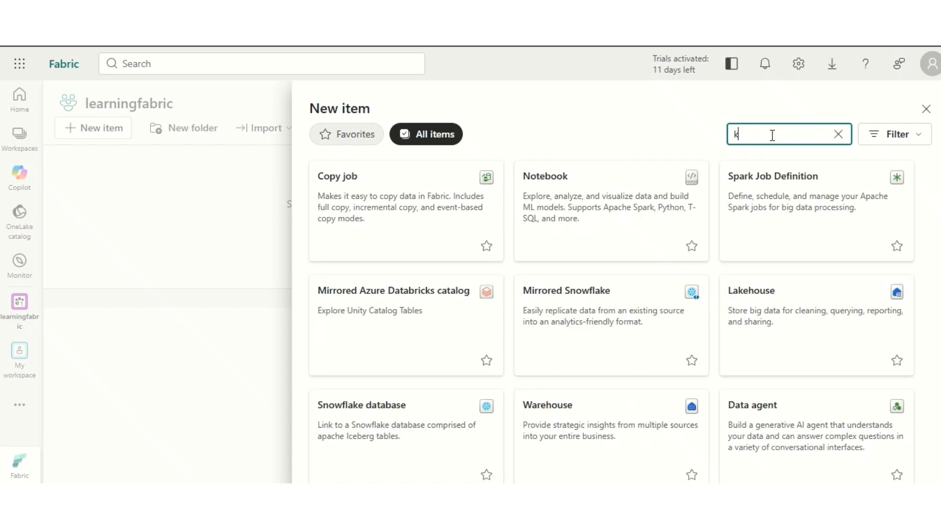
key("BackSpace")
type("lake")
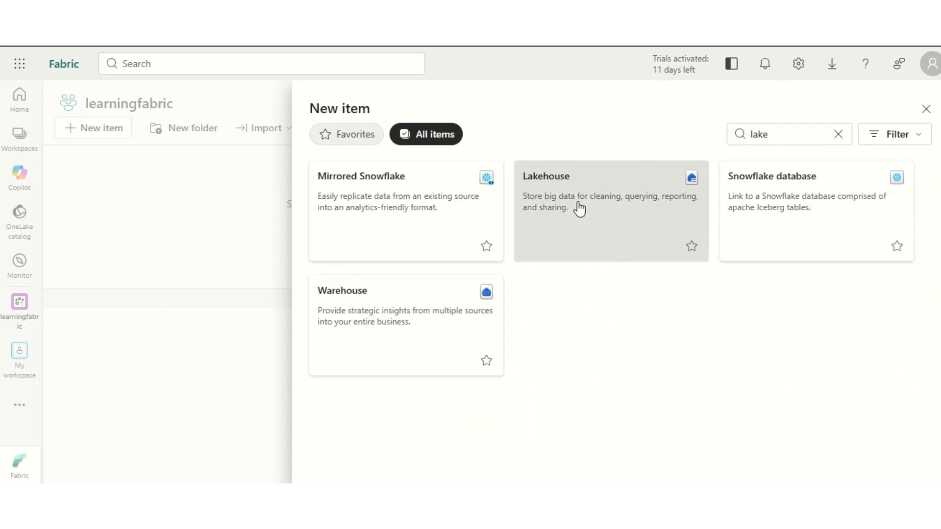
left_click(577, 207)
left_click(564, 313)
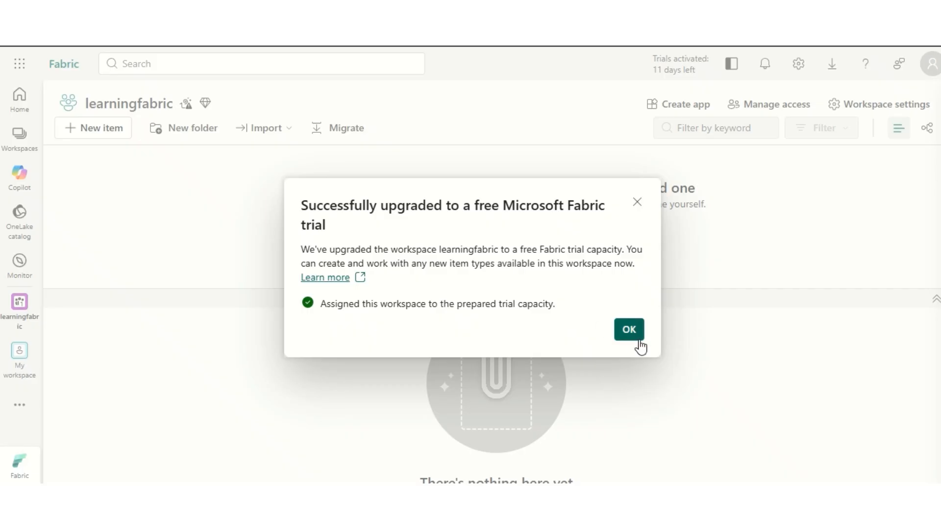
Step: Name the new lakehouse mylakehouseseries and create it in learningfabric with Lakehouse schemas enabled
type("k")
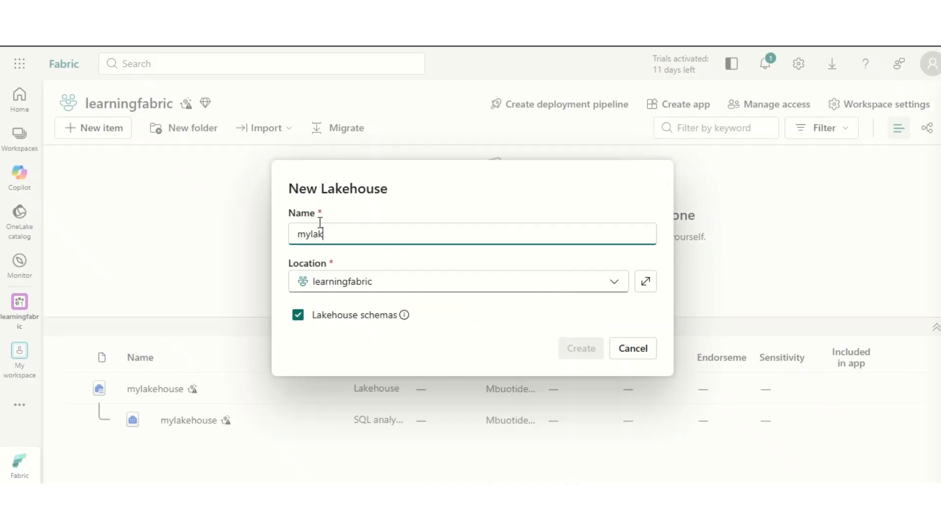
type("ehouseseries")
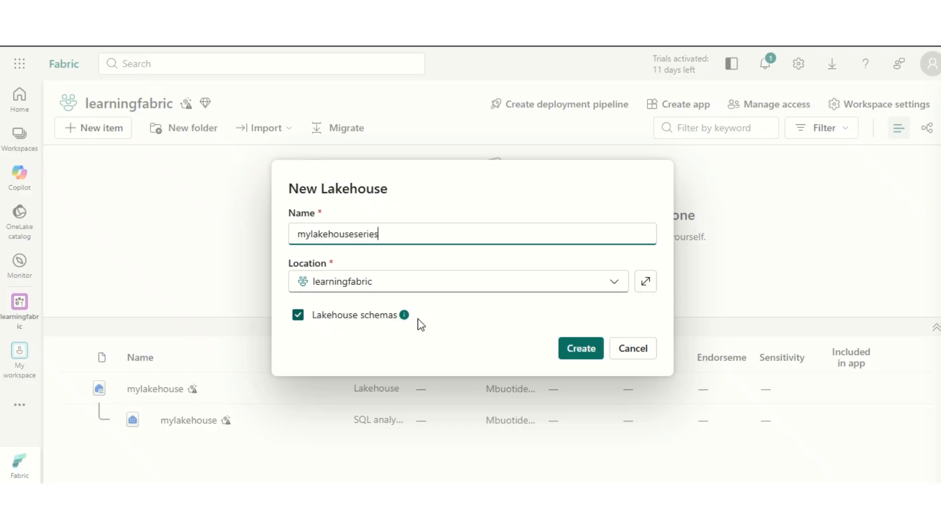
left_click(580, 349)
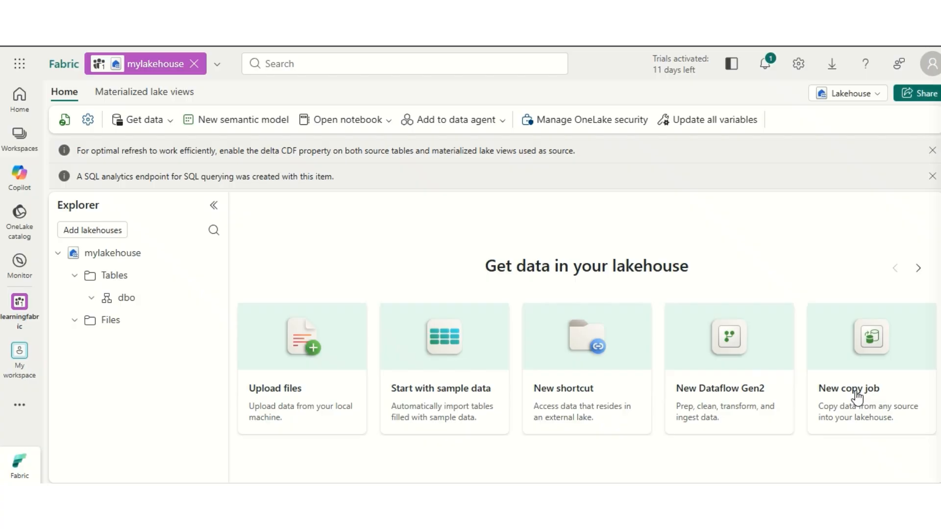
Step: Review the available options for getting data into the lakehouse
left_click(918, 268)
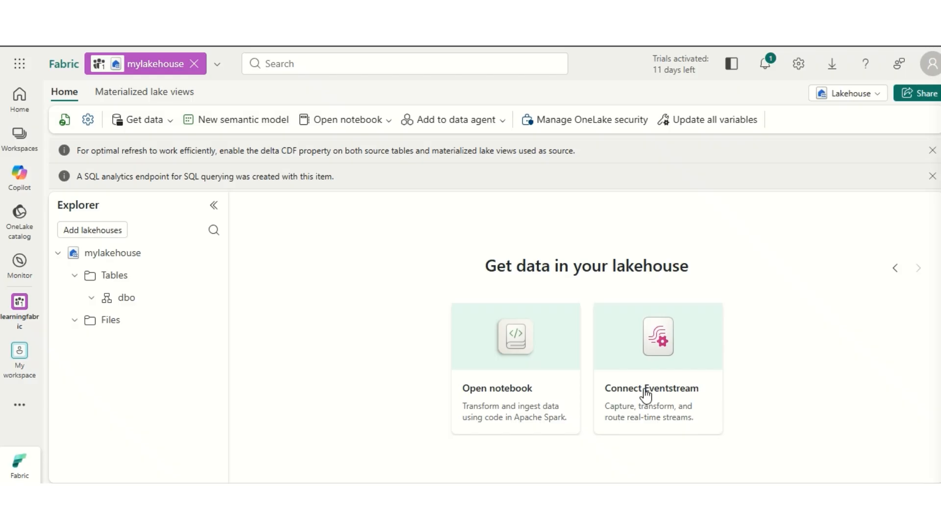
left_click(895, 269)
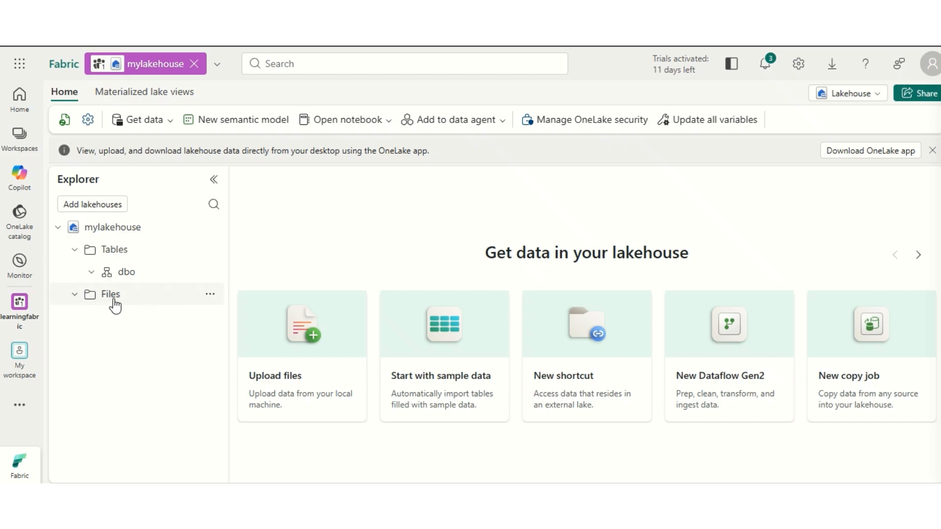
left_click(208, 296)
left_click(210, 295)
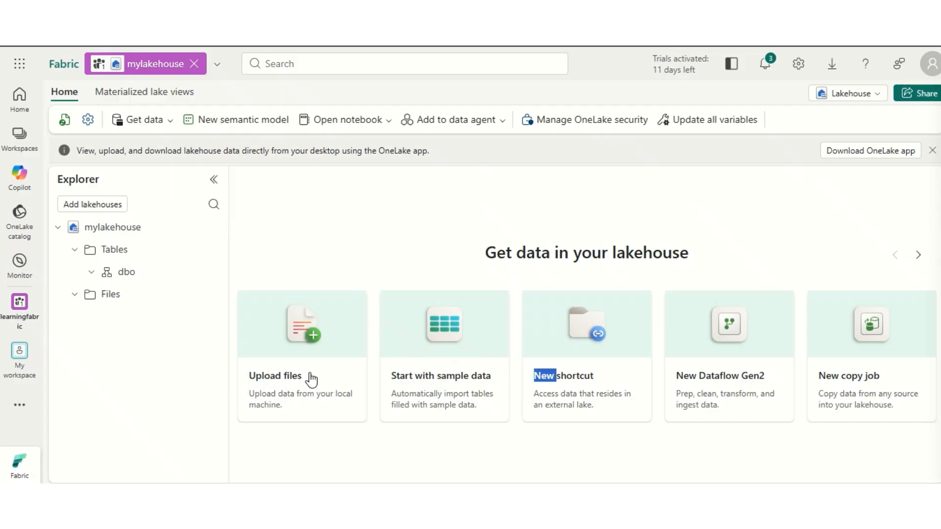
left_click(170, 129)
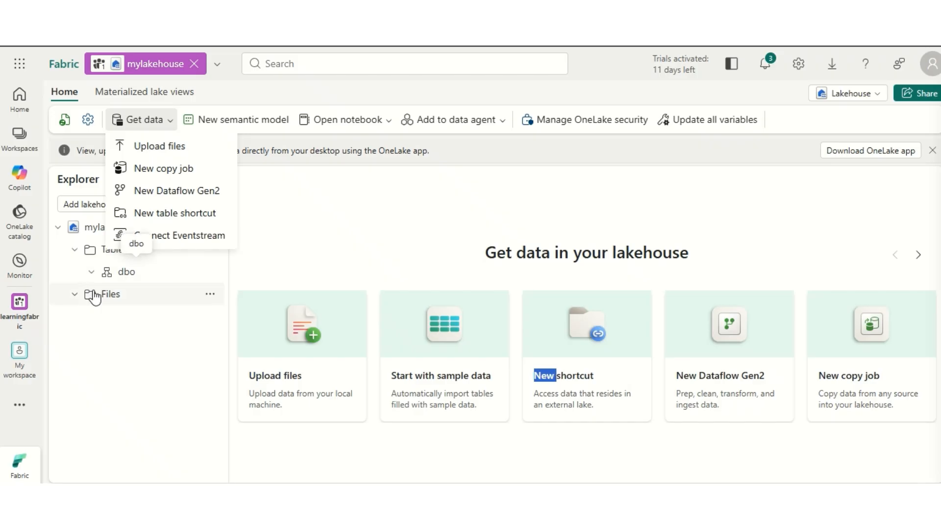
Step: Upload sales.csv into the Files folder of mylakehouse
left_click(210, 294)
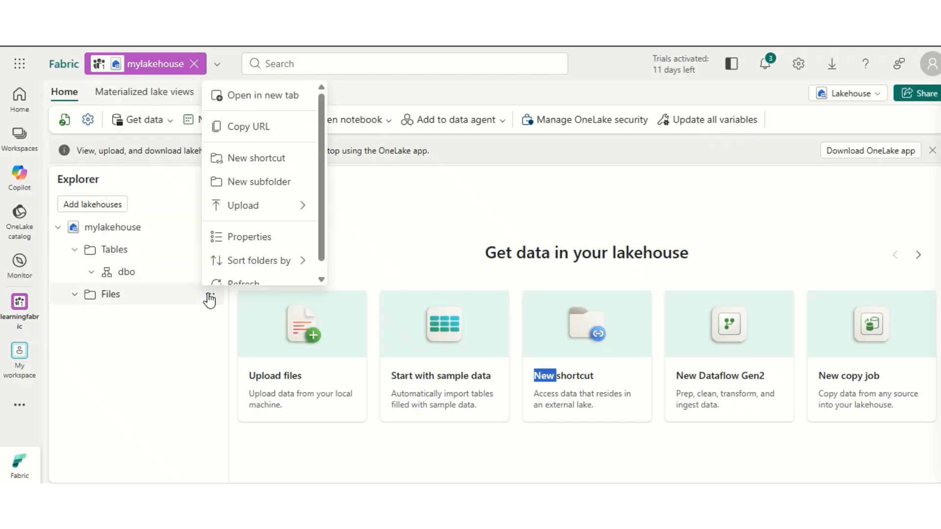
scroll(267, 196, "down", 1)
mouse_move(273, 196)
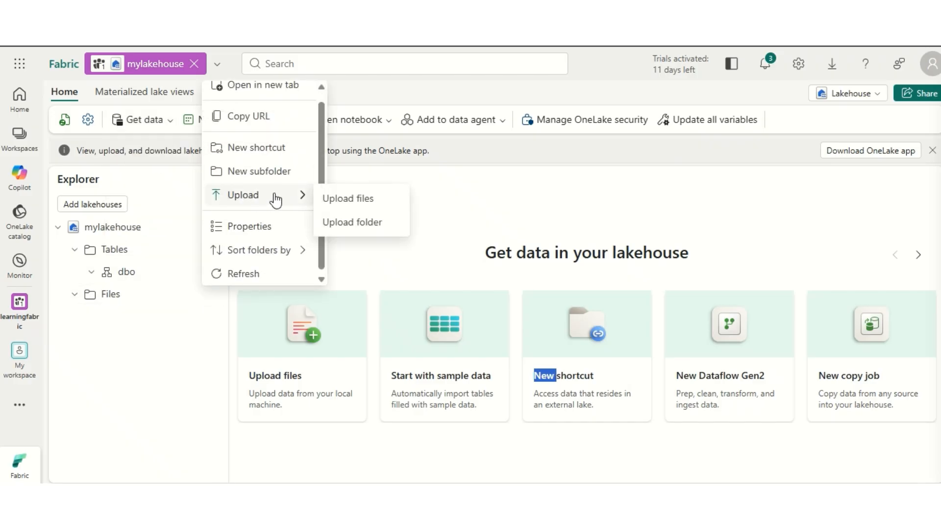
left_click(358, 198)
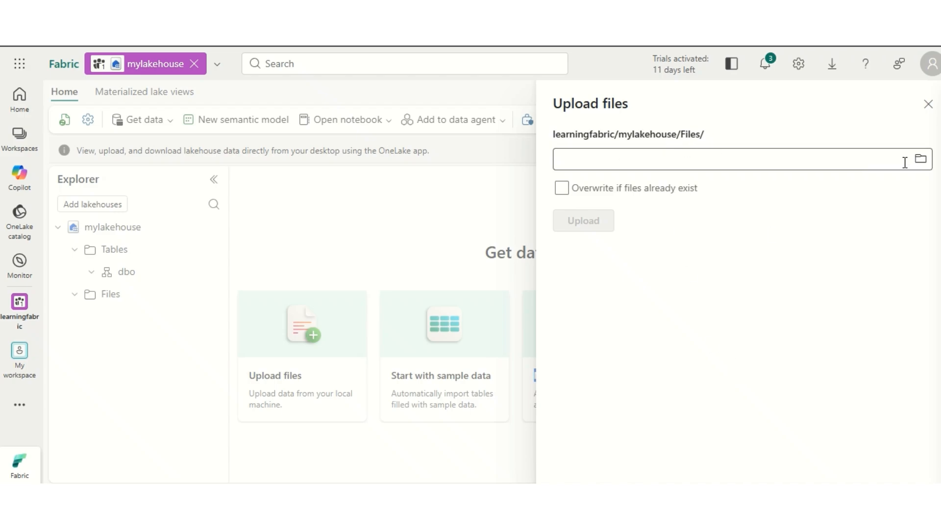
left_click(925, 162)
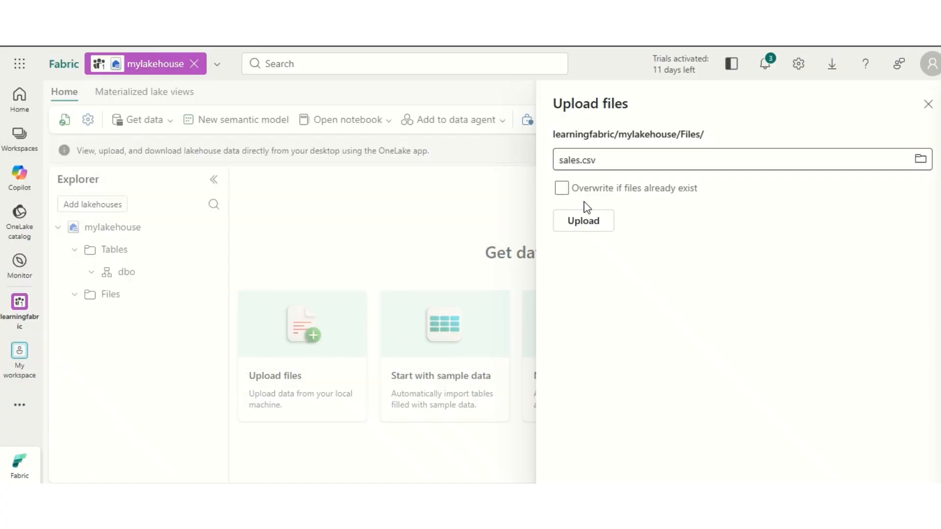
left_click(587, 220)
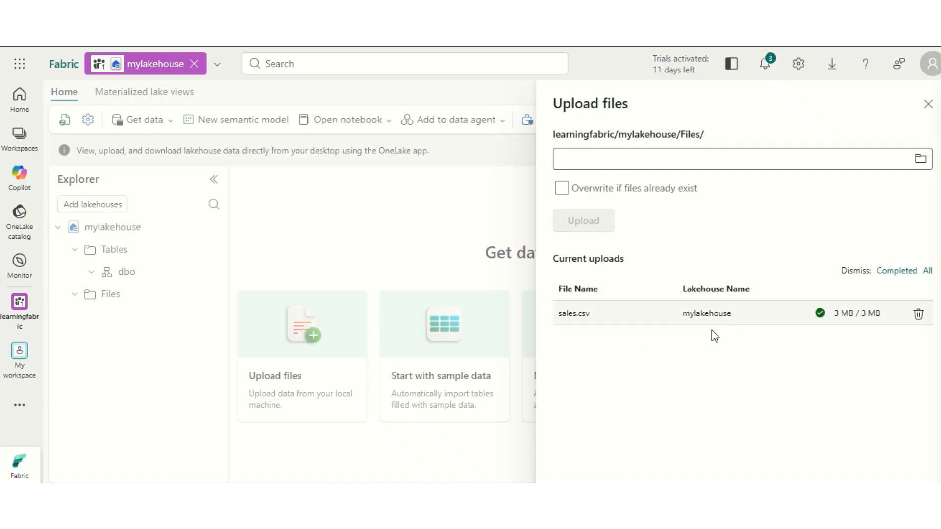
left_click(928, 105)
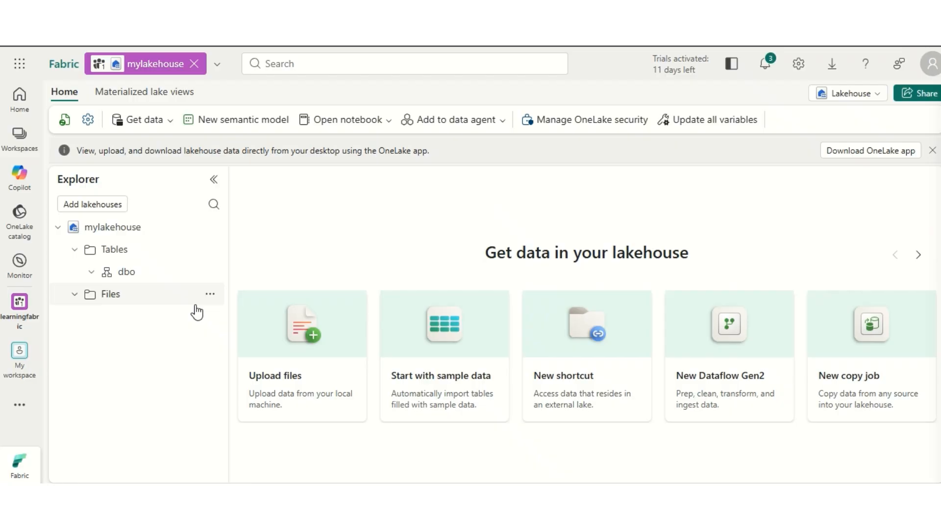
Step: Preview the uploaded sales.csv in Table view with the first row as header
left_click(128, 302)
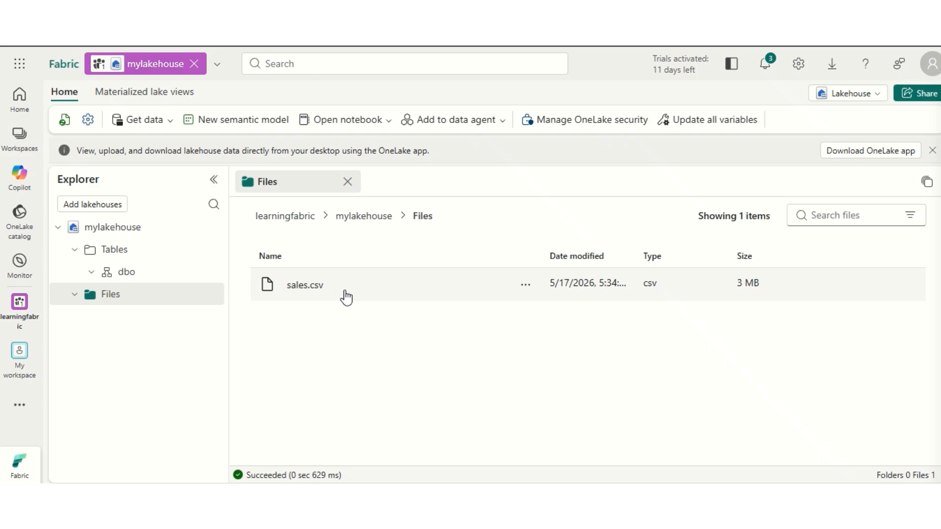
left_click(309, 287)
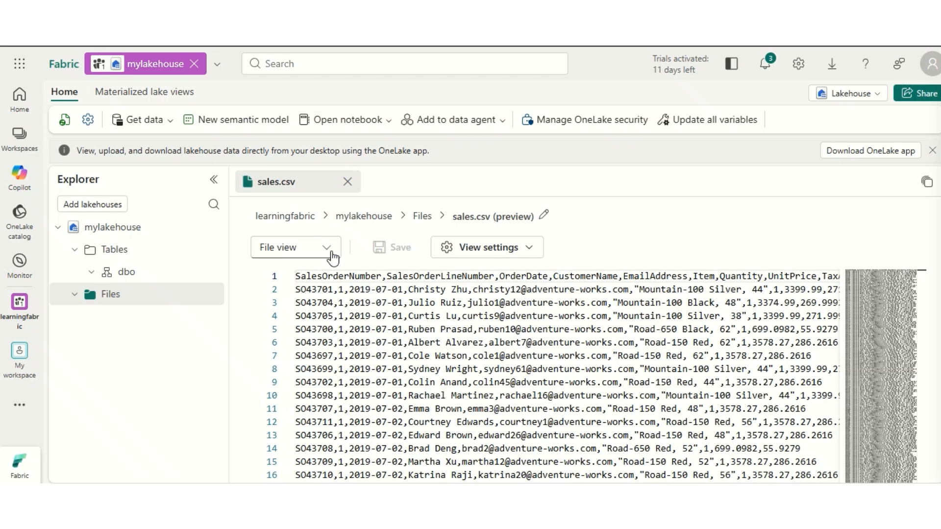
left_click(324, 253)
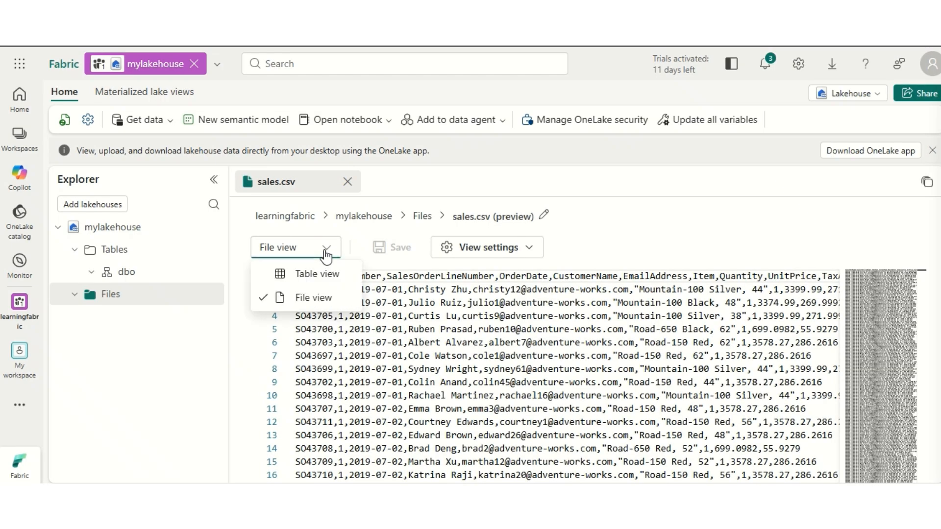
left_click(301, 277)
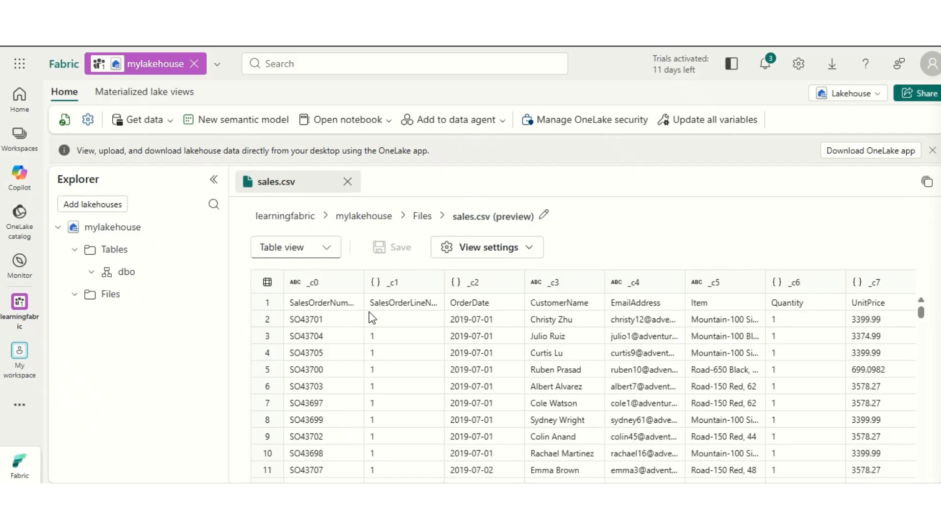
left_click(528, 250)
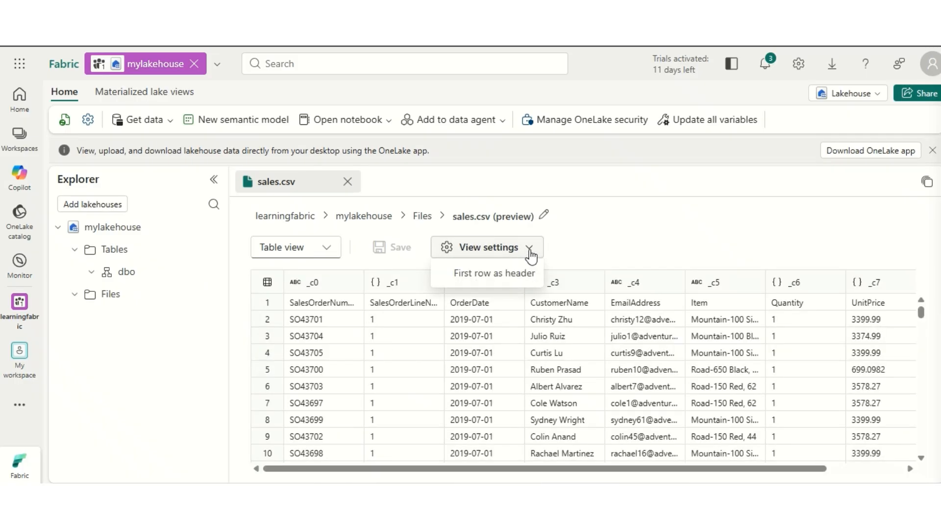
left_click(497, 274)
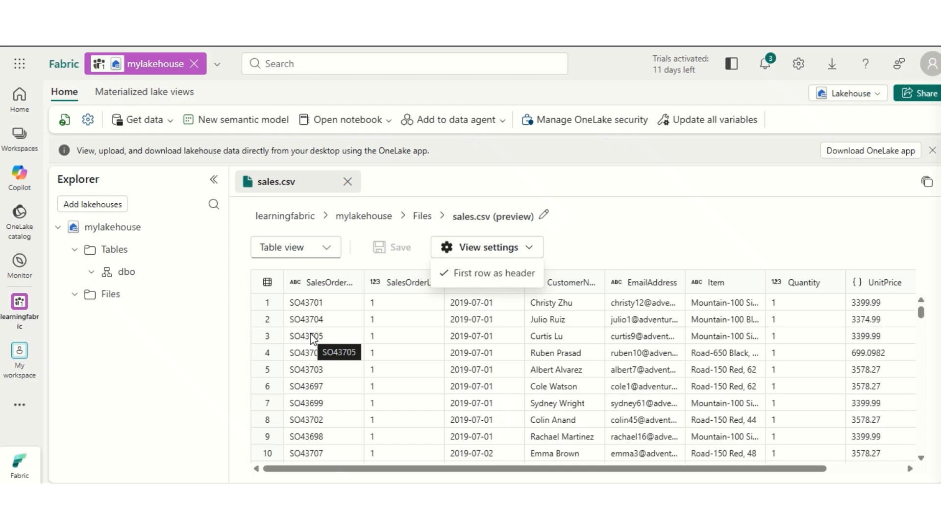
Step: Load sales.csv into a new table named sales in the dbo schema, using the header for column names and a comma separator
left_click(110, 294)
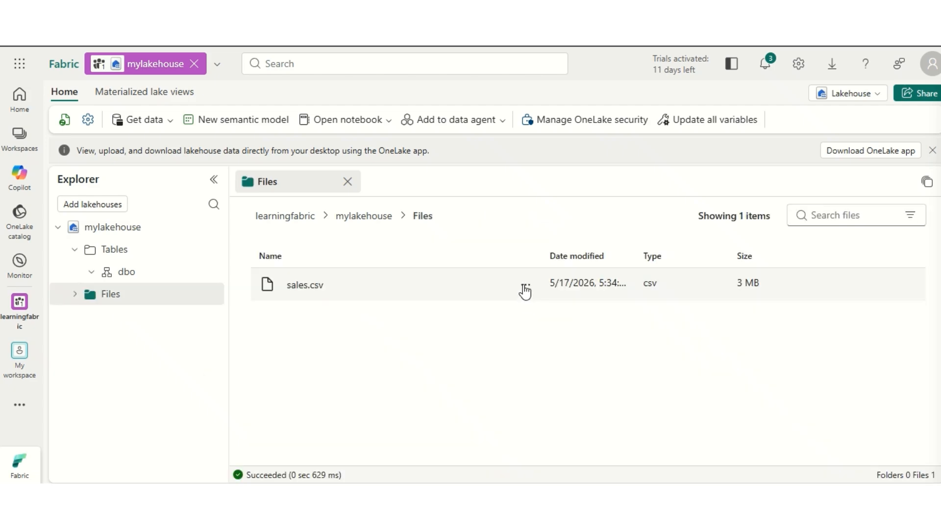
left_click(525, 288)
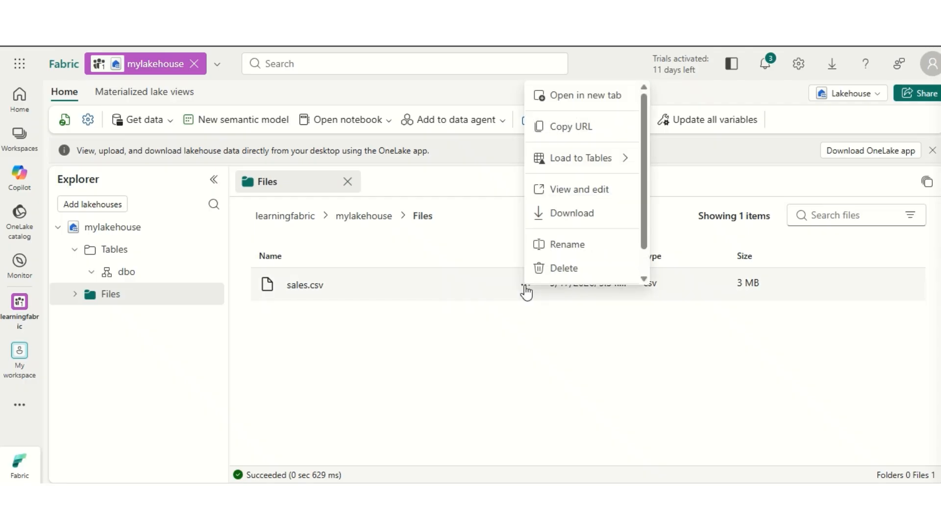
mouse_move(577, 165)
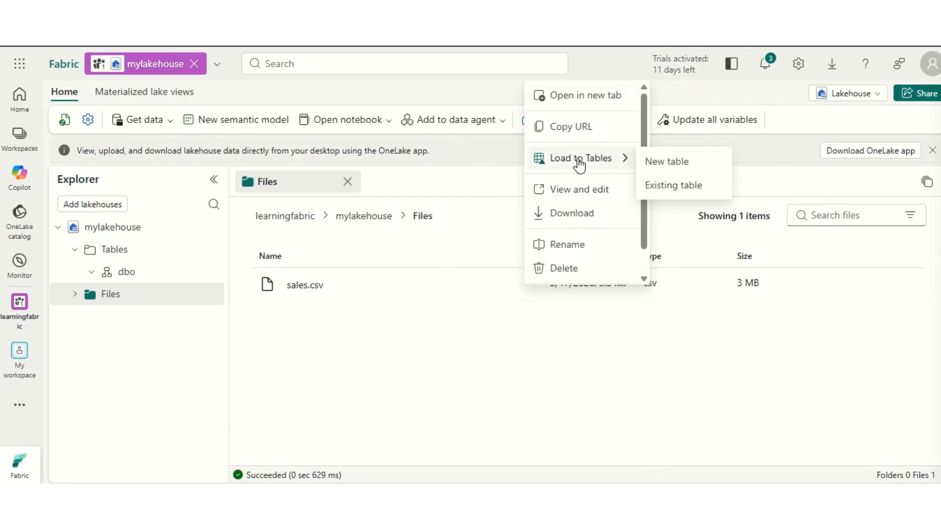
left_click(662, 369)
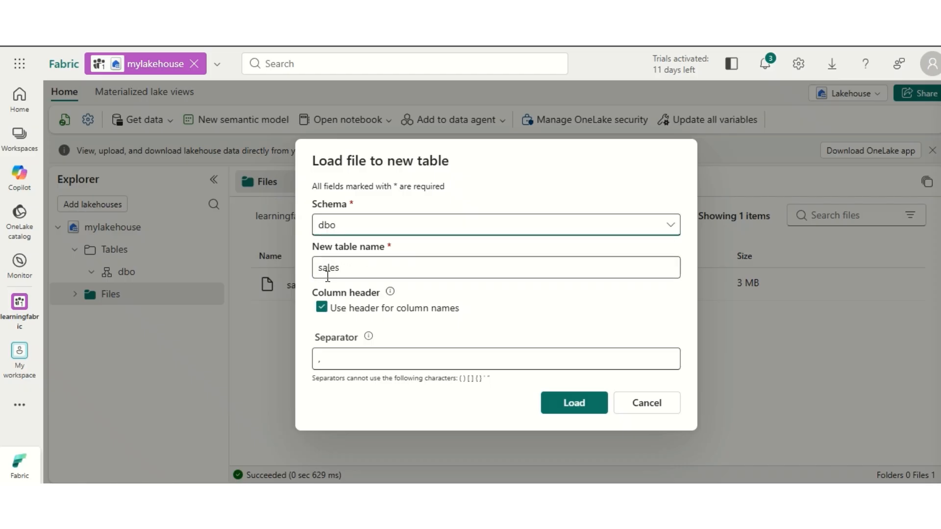
left_click(355, 268)
left_click(575, 404)
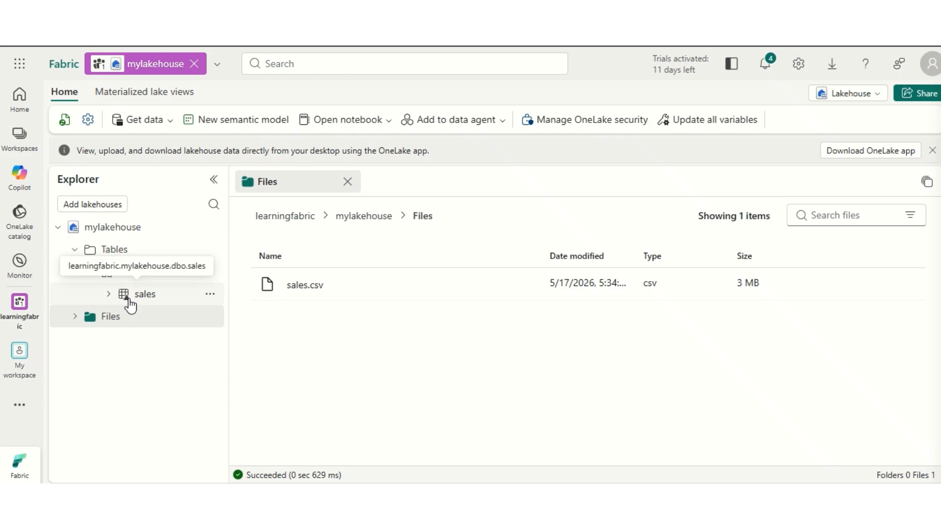
Step: Open the sales table under dbo and examine its contents using the view options
left_click(129, 296)
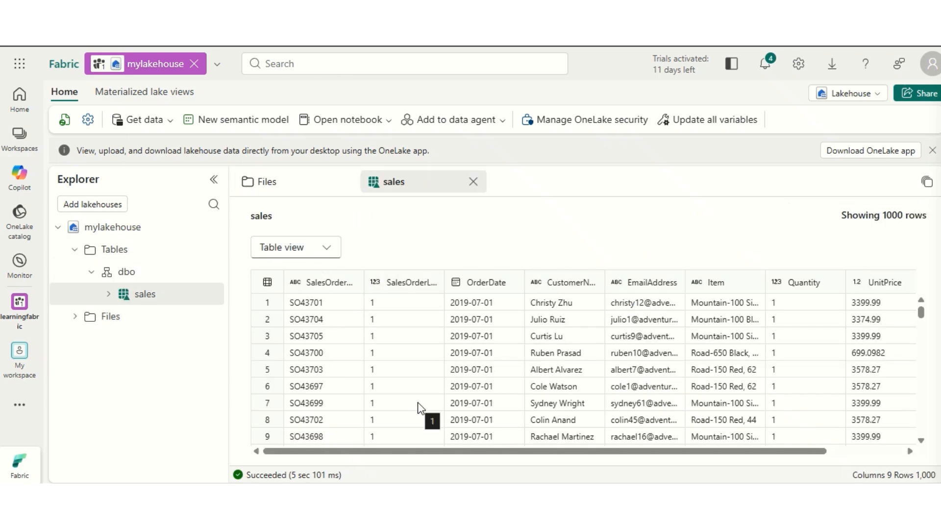
left_click(327, 250)
left_click(317, 274)
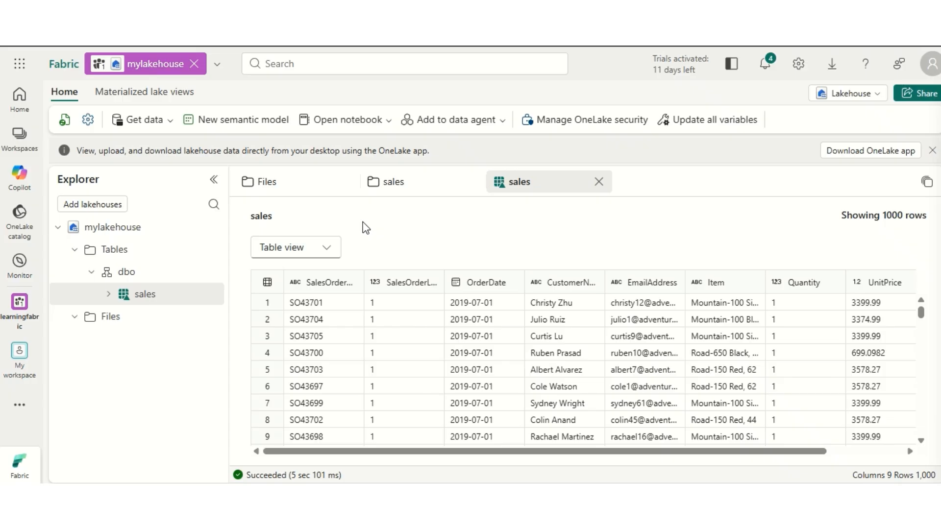
Step: Switch the lakehouse to its SQL analytics endpoint and expand the dbo schema
left_click(878, 96)
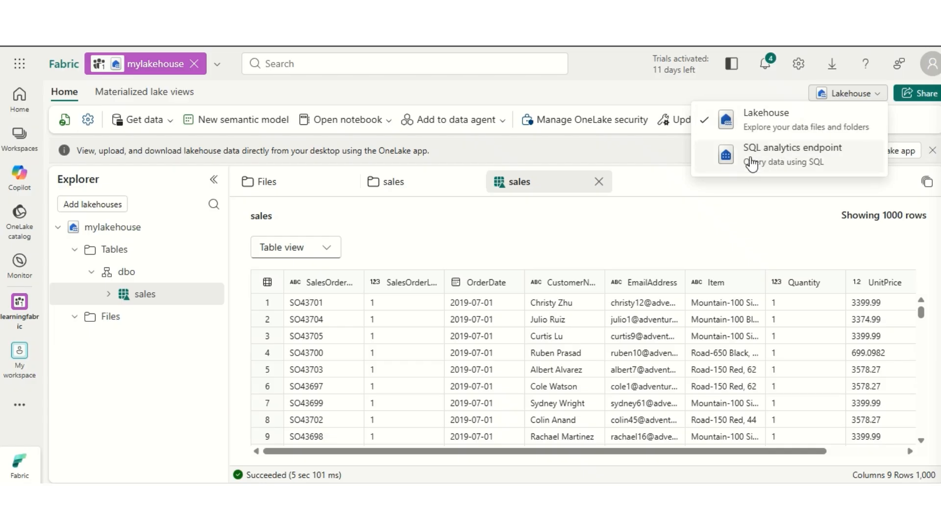
left_click(801, 160)
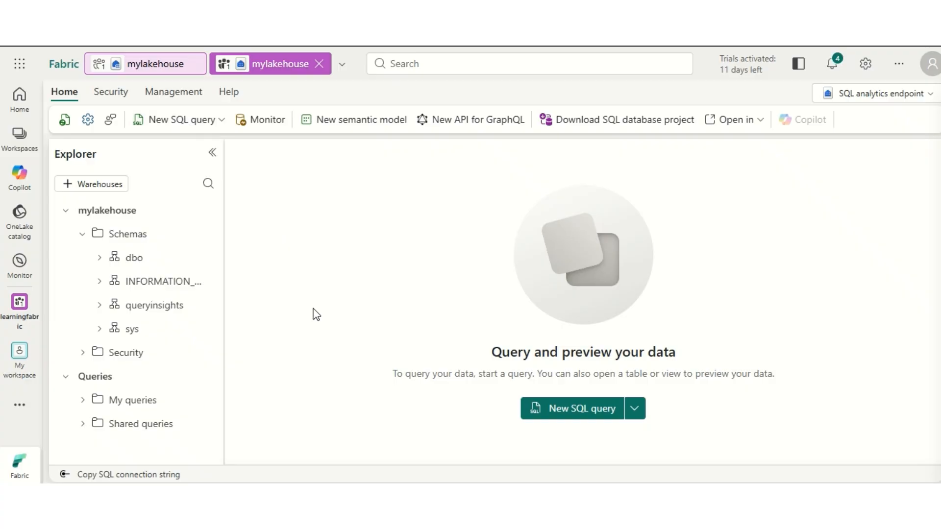
left_click(99, 258)
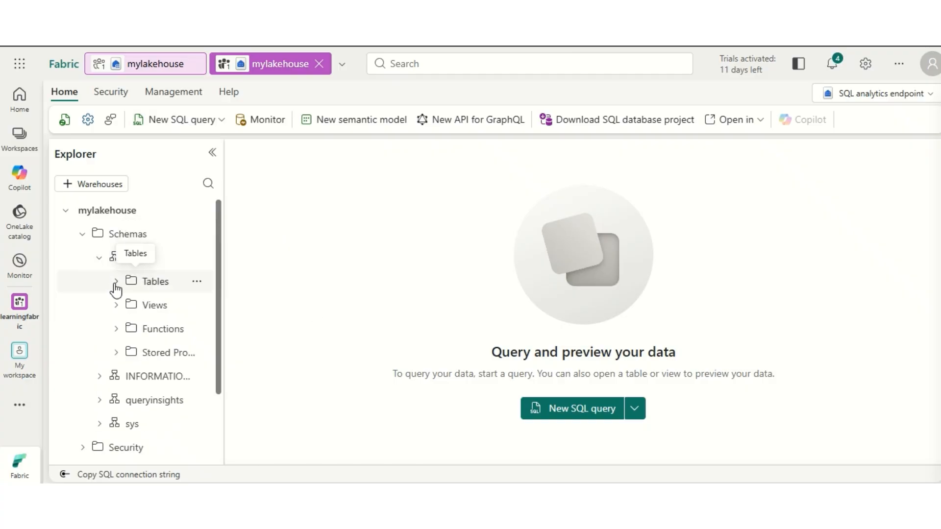
Step: Refresh the Tables folder under the dbo schema and expand it to reach the sales table
left_click(196, 282)
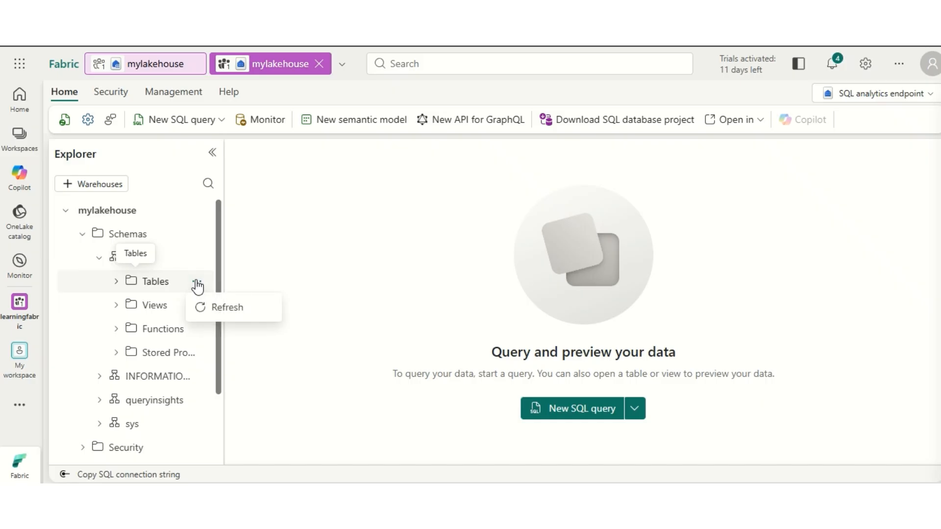
left_click(198, 305)
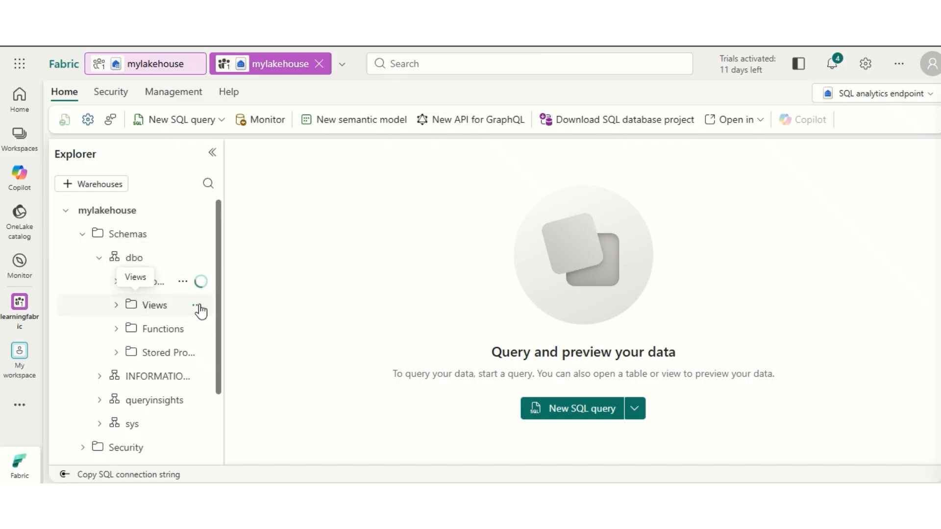
left_click(116, 283)
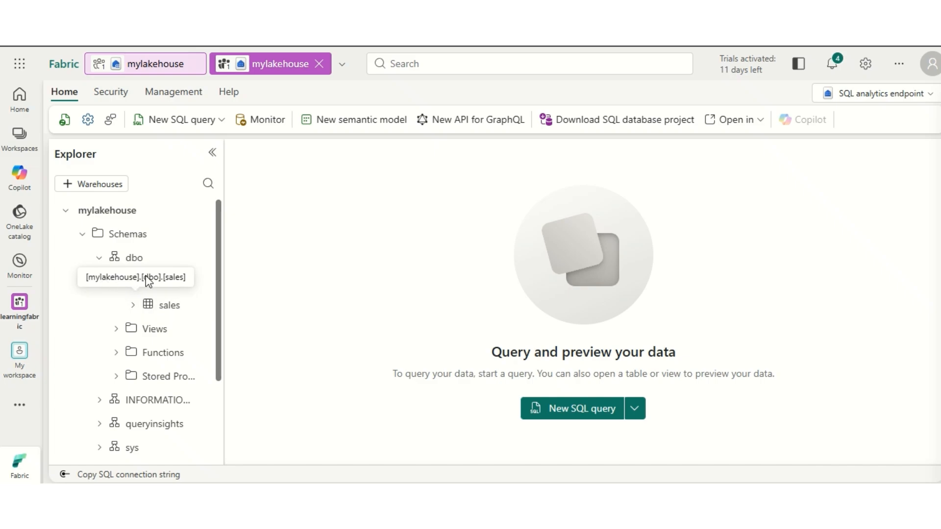
Step: Query the top 100 rows of the sales table with a new SQL query
left_click(197, 307)
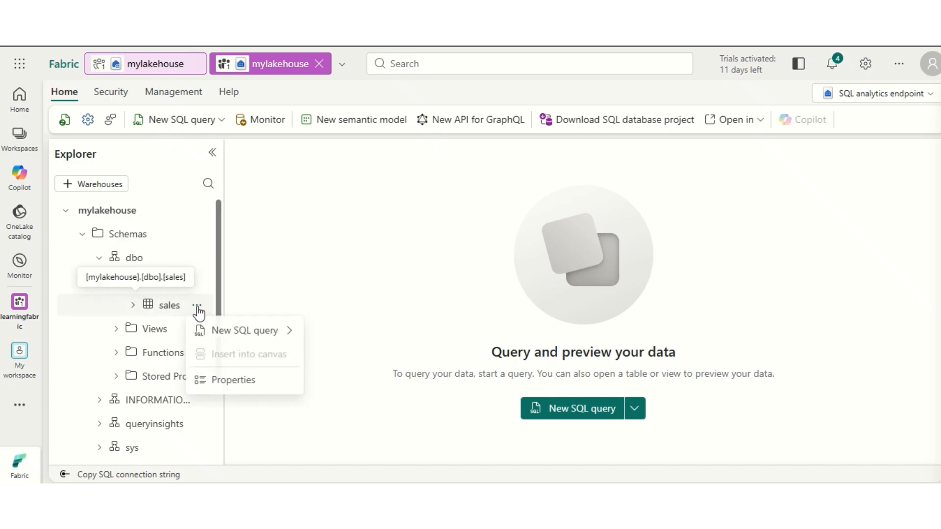
mouse_move(196, 336)
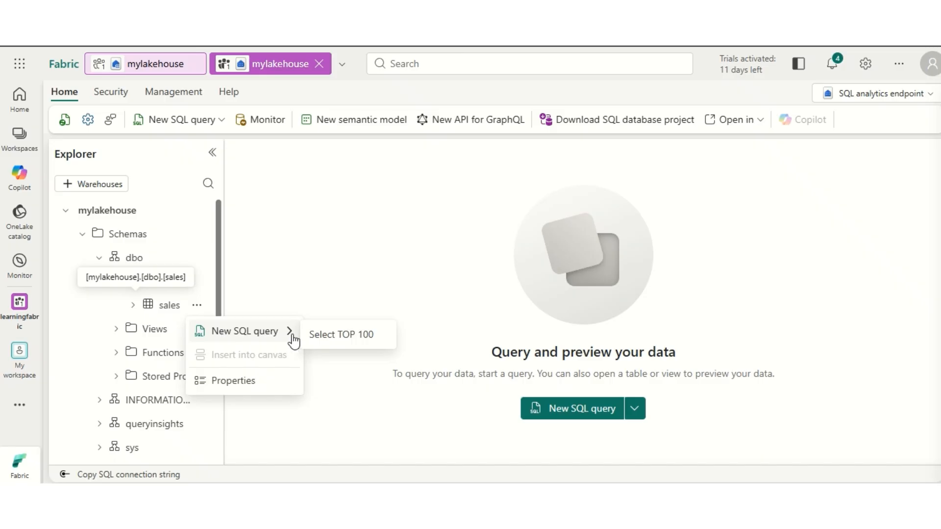
left_click(322, 339)
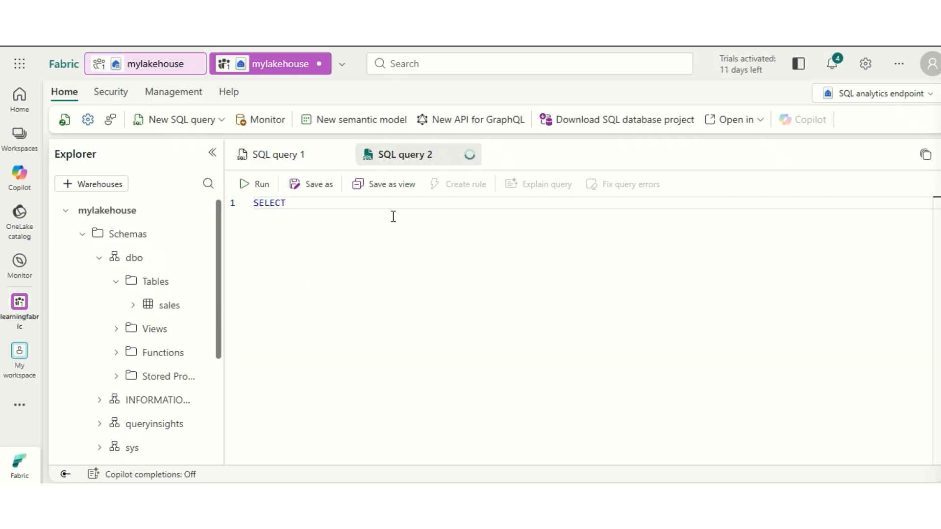
Step: In a second SQL query, write the line SELECT Item, SUM(Quantity * UnitPrice) AS Revenue
type("Item,")
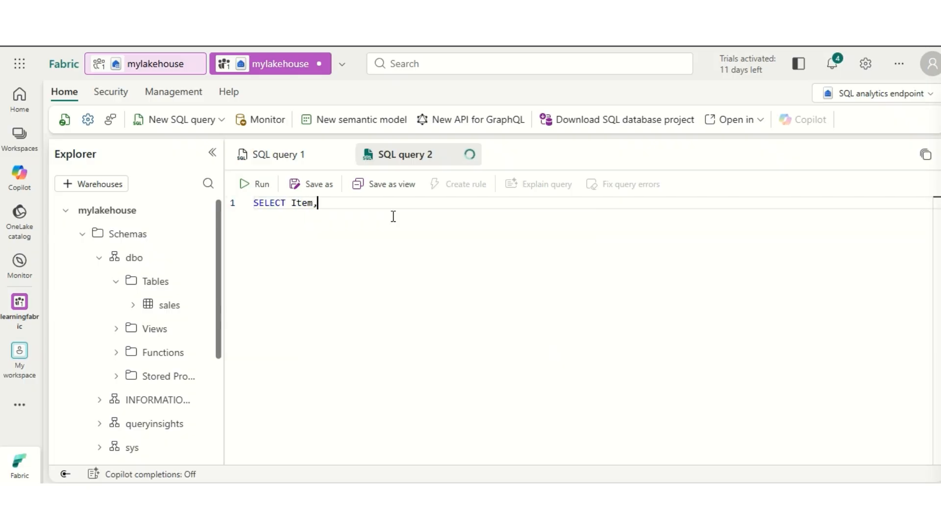
left_click(280, 159)
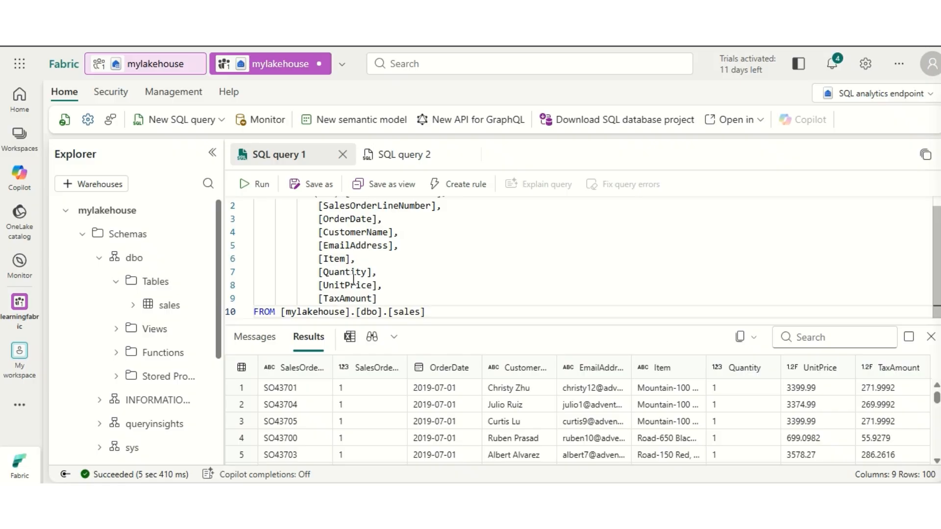
left_click(399, 155)
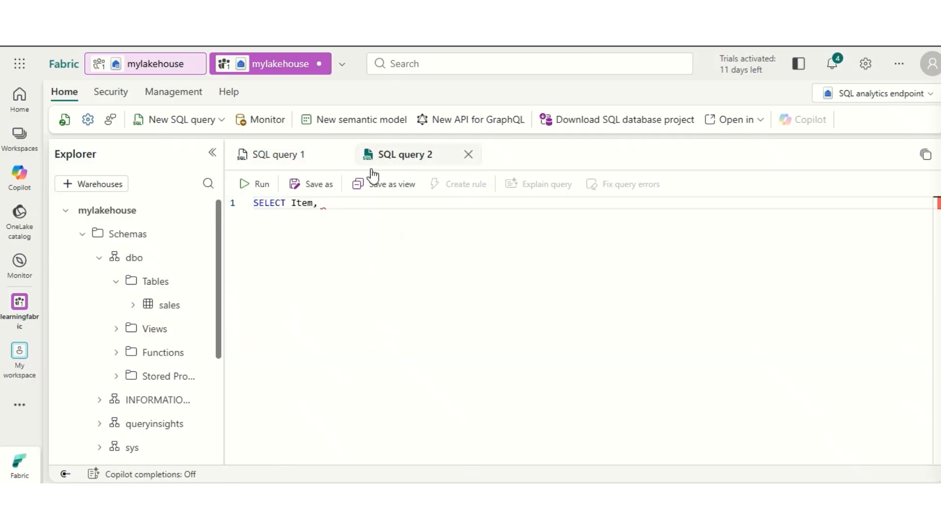
type("SUM")
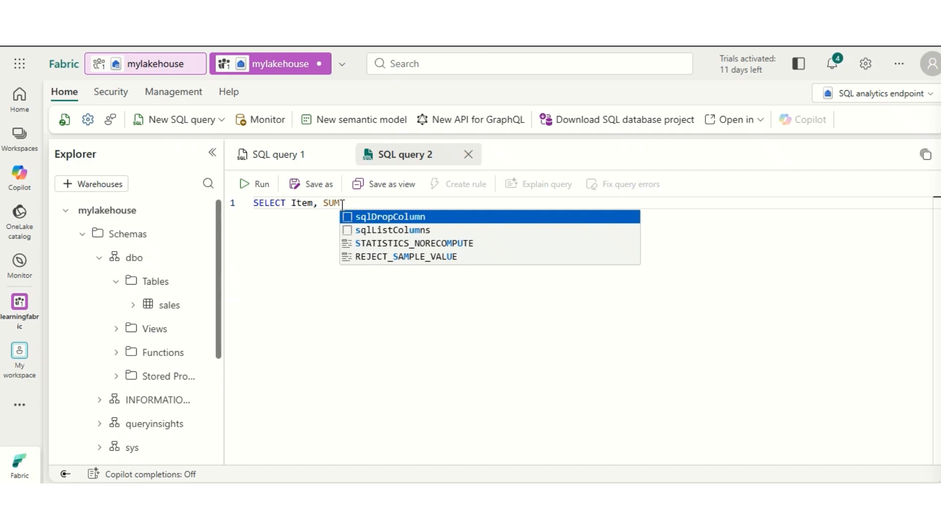
type(" q")
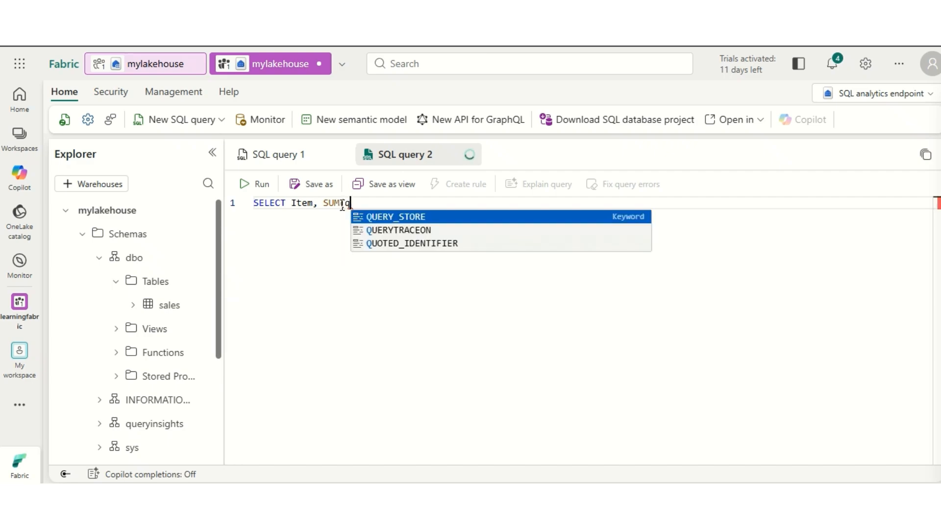
type("uantity * ")
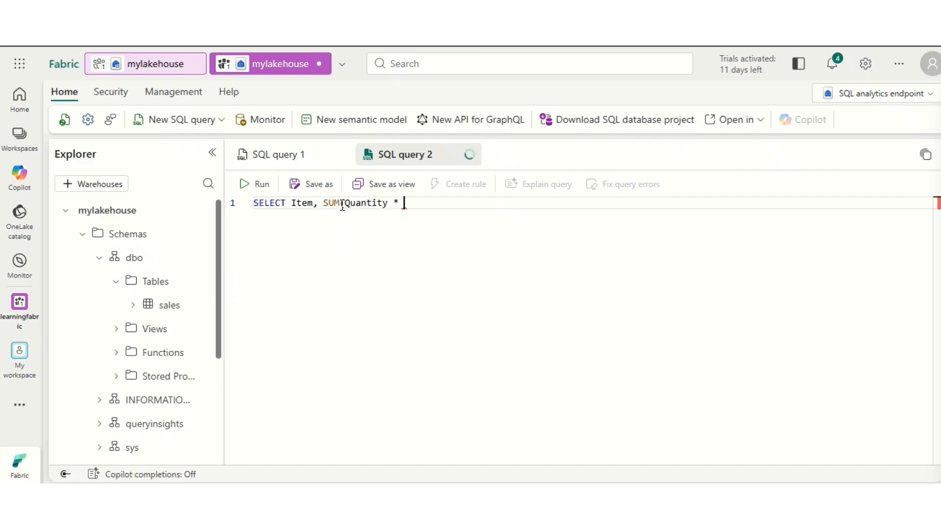
type("U")
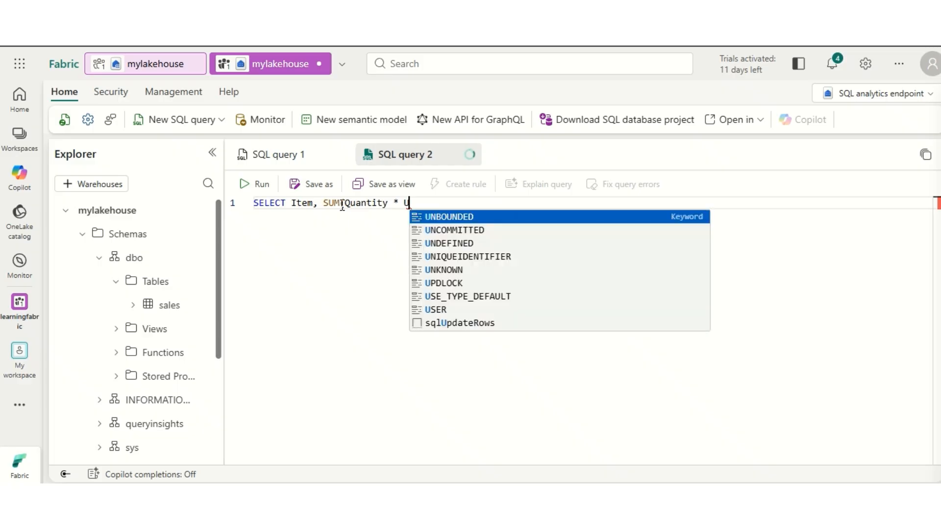
type("nitPrice) AS Revenue")
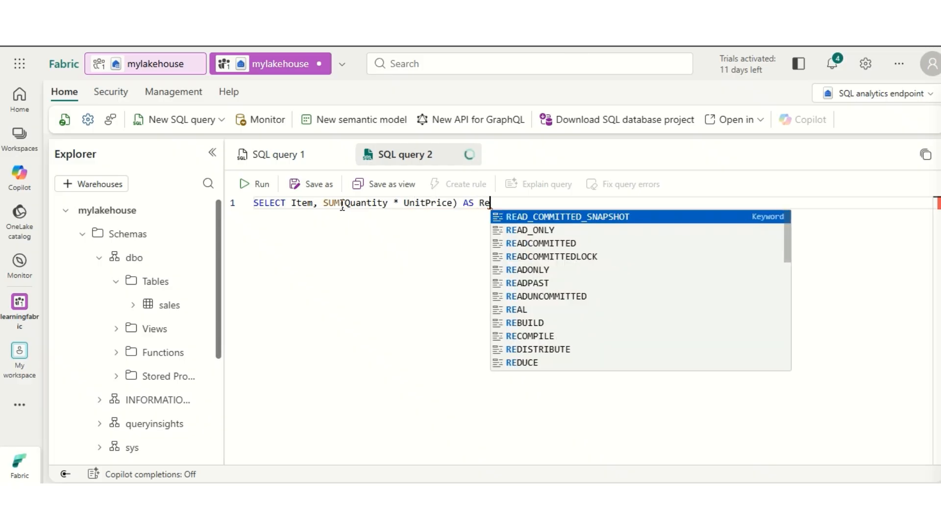
Step: Complete the query with FROM sales, GROUP BY Item and ORDER BY Revenue DESC on separate lines, and run it
key("Return")
type("FROM")
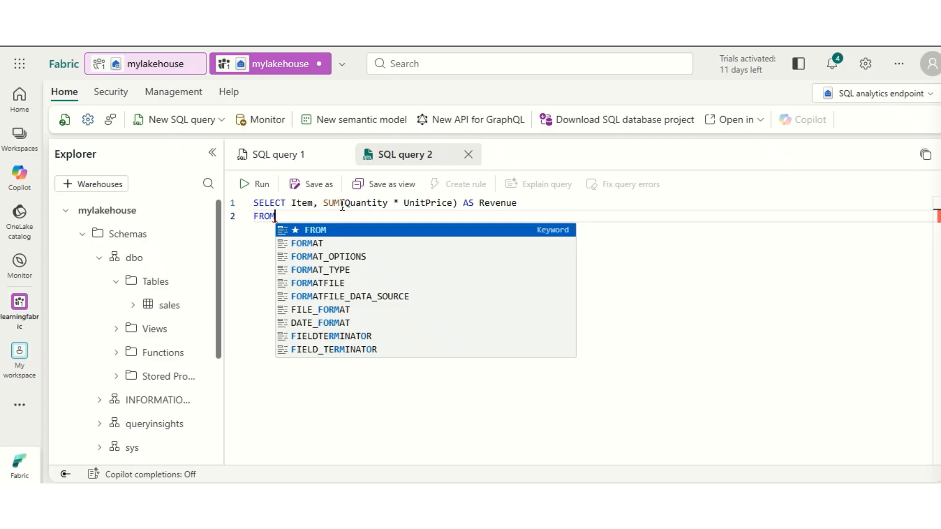
type(" sales")
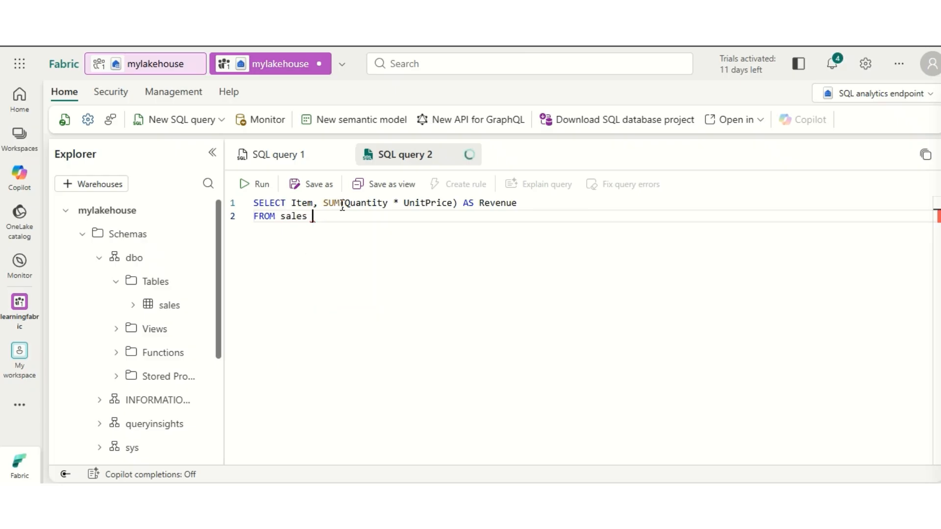
key("Return")
type("GROUP BY Item")
key("Return")
type("OR")
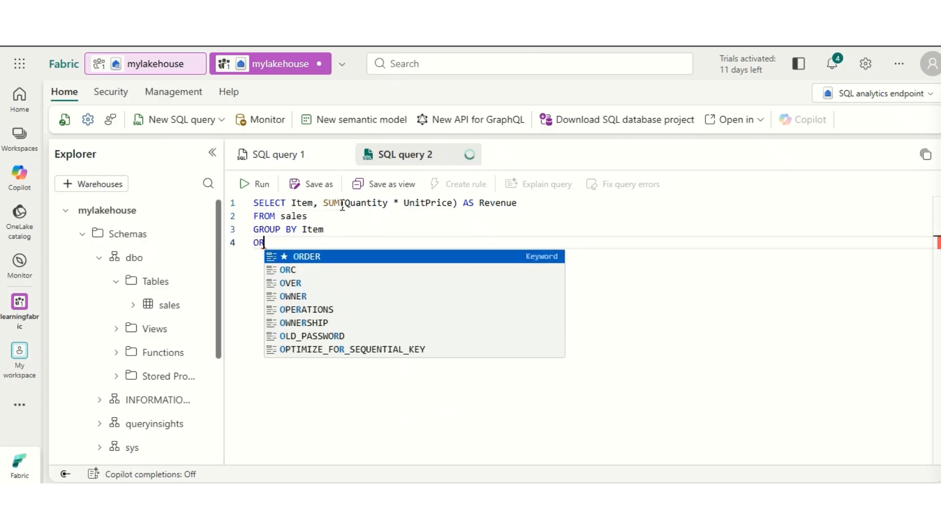
type("DER BY Reve")
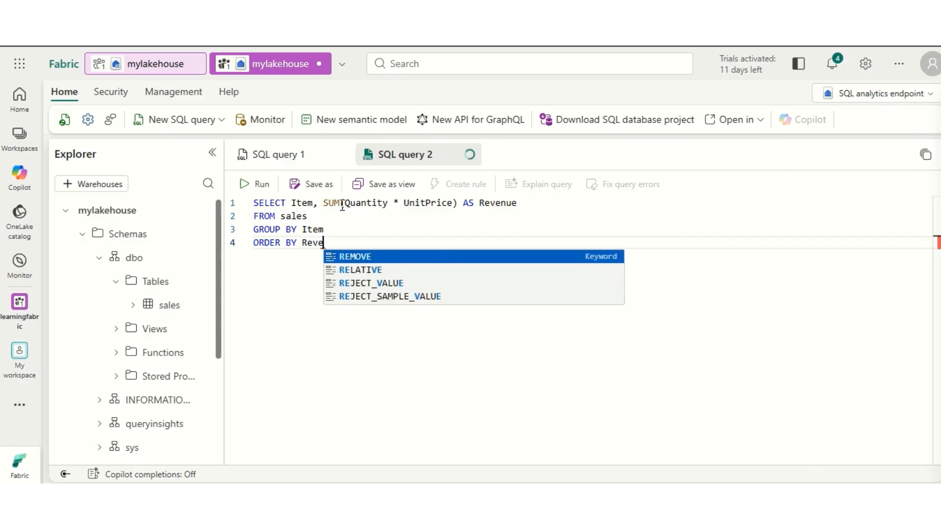
type("nue DESC")
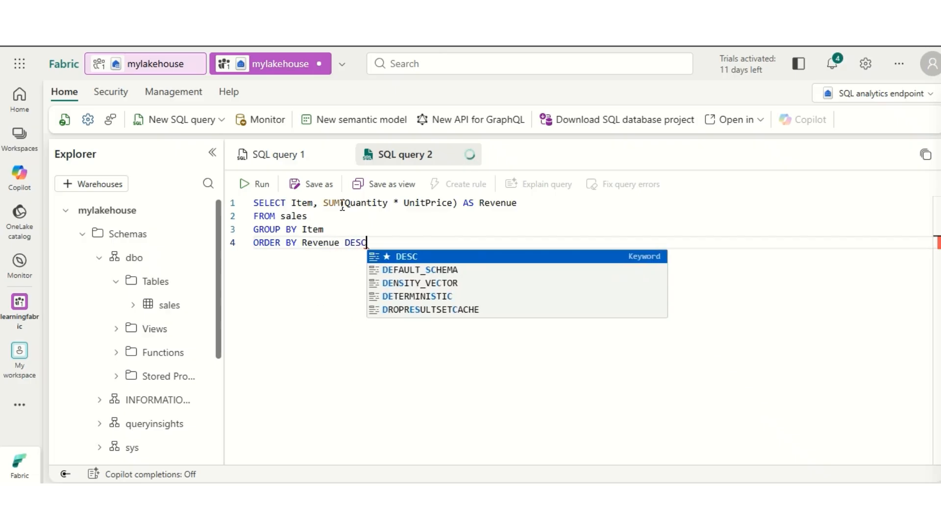
left_click(246, 186)
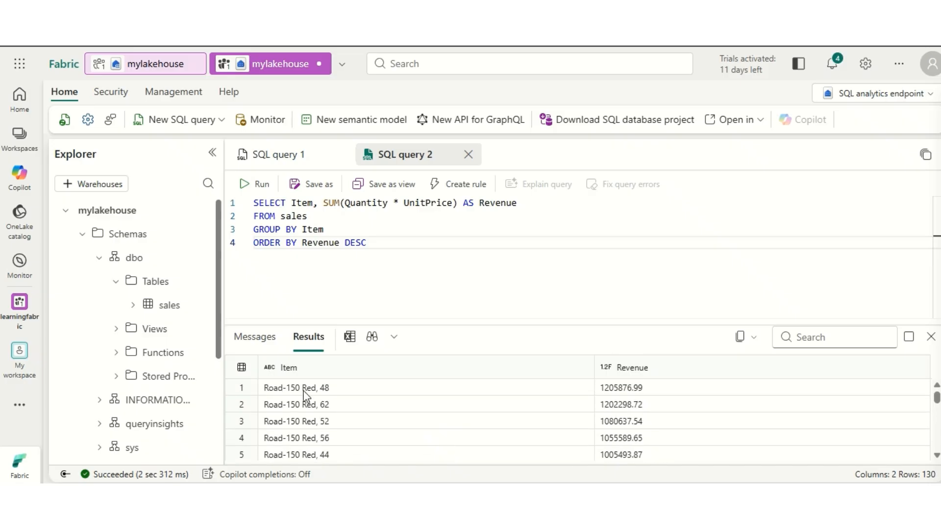
Step: Create a new visual query and add the sales table to its canvas
left_click(301, 158)
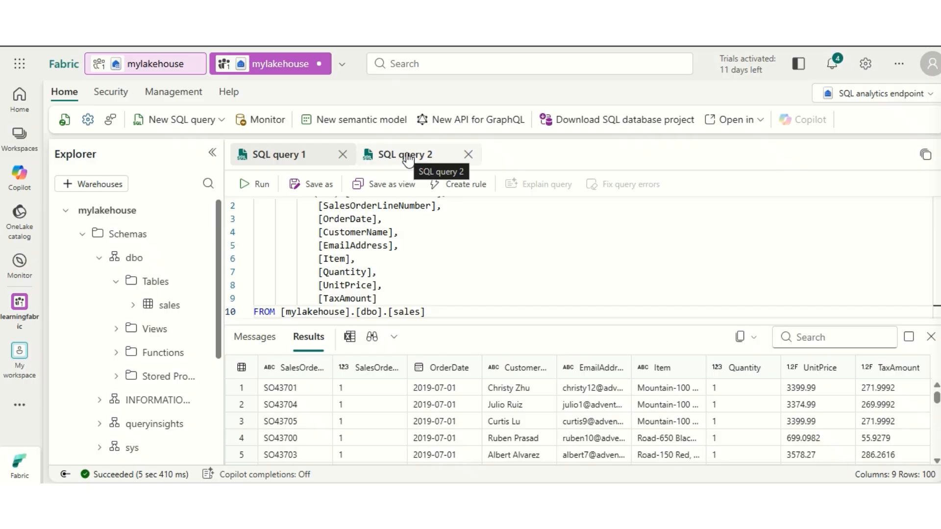
left_click(223, 123)
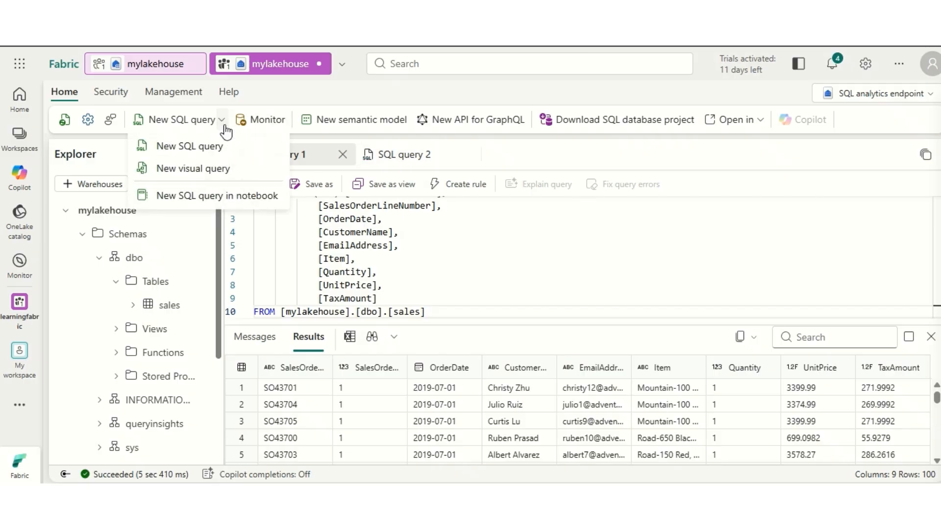
left_click(201, 168)
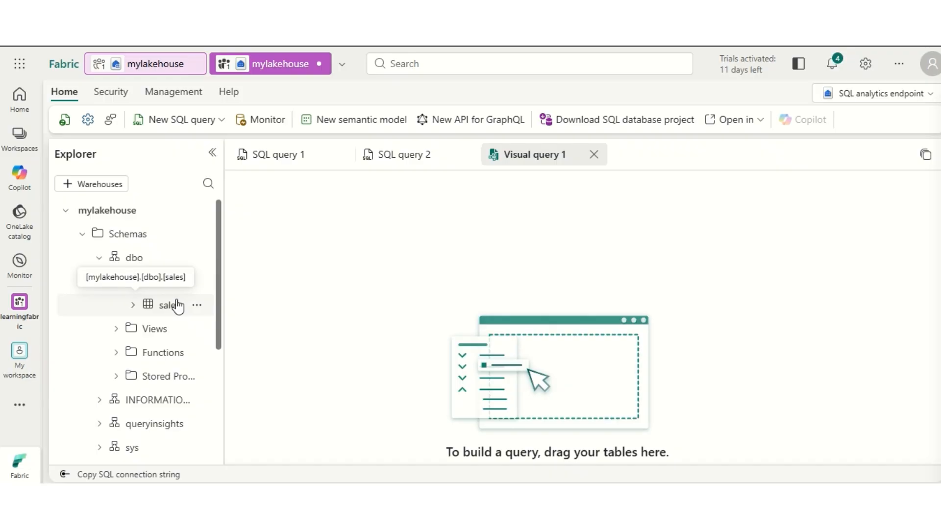
left_click_drag(178, 306, 415, 210)
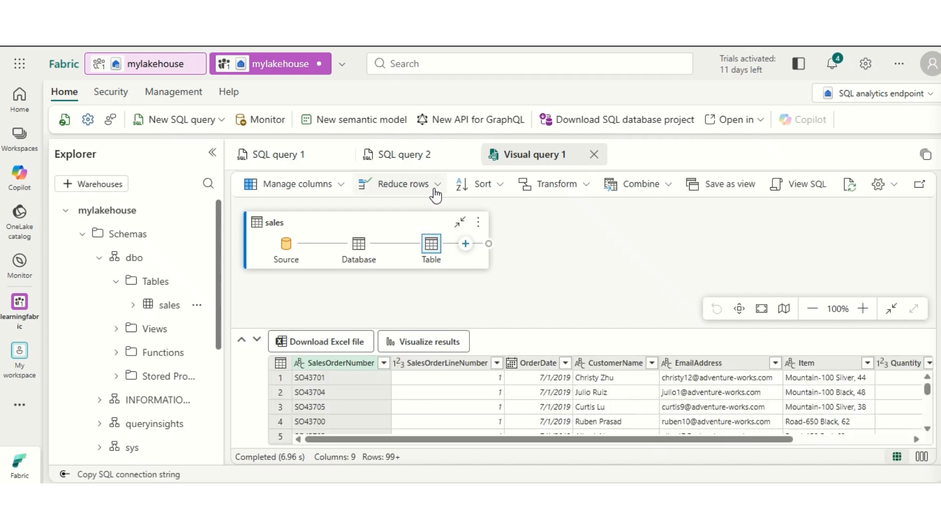
Step: Keep only the SalesOrderNumber and SalesOrderLineNumber columns in the visual query
left_click(435, 195)
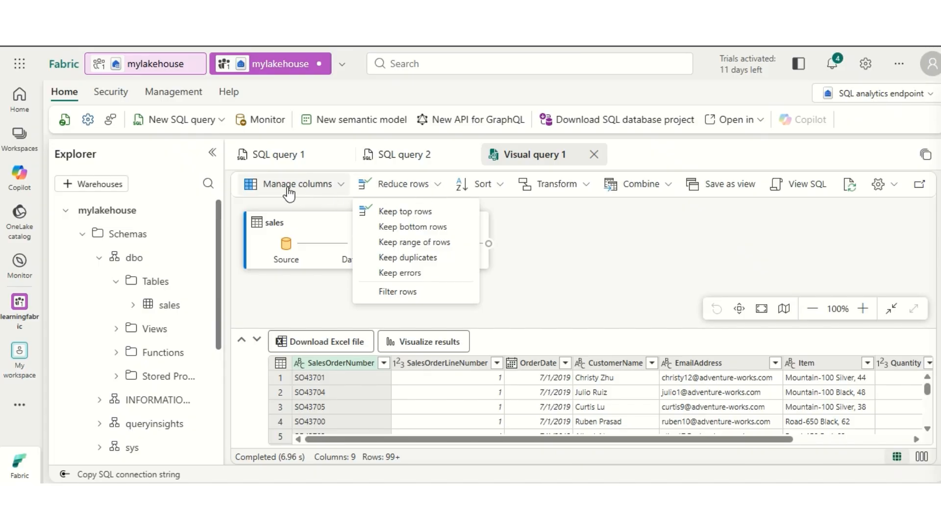
left_click(321, 193)
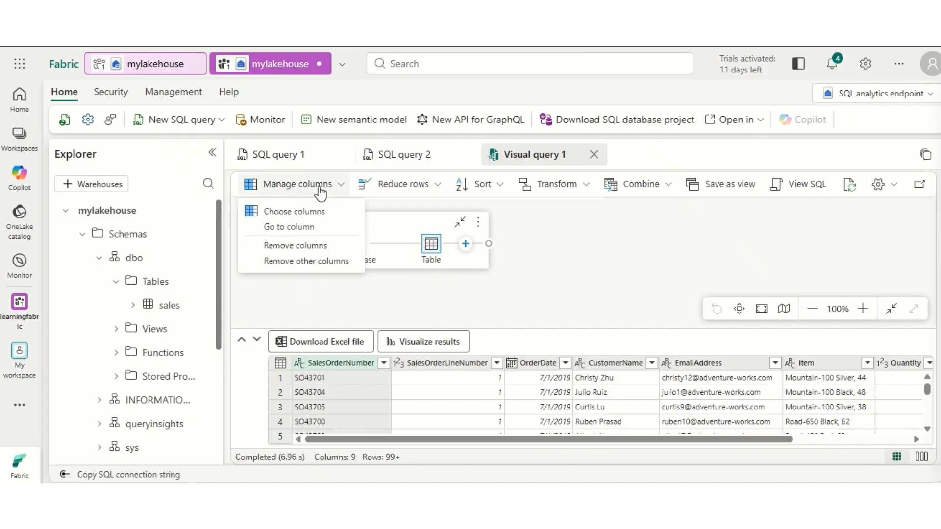
left_click(294, 211)
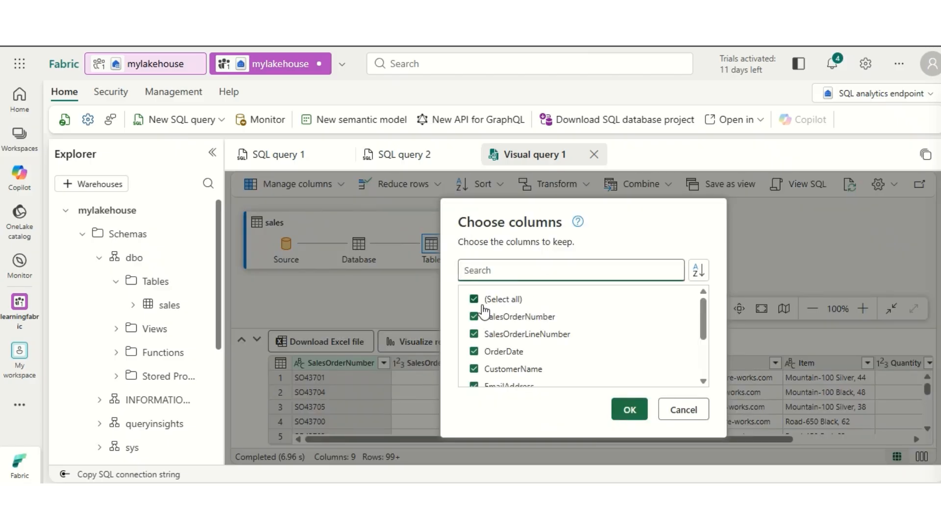
left_click(475, 300)
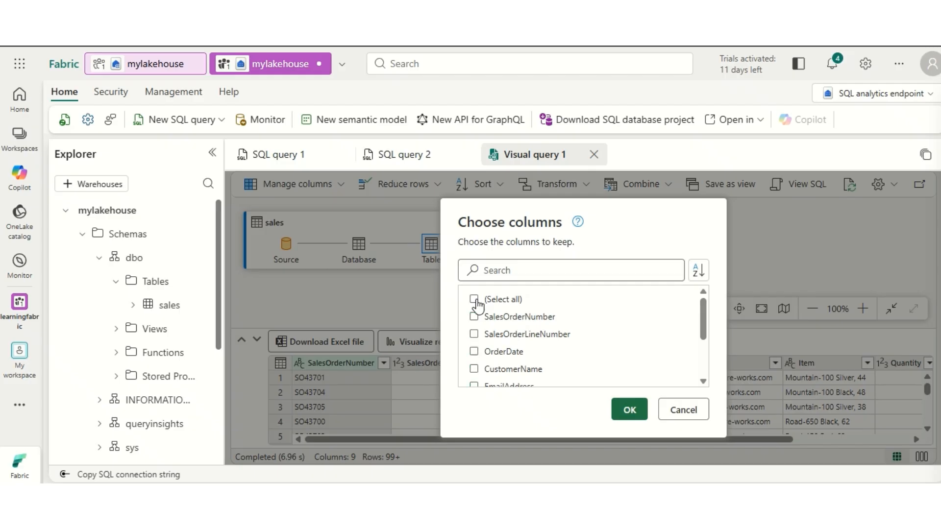
left_click(475, 317)
left_click(474, 335)
left_click(629, 411)
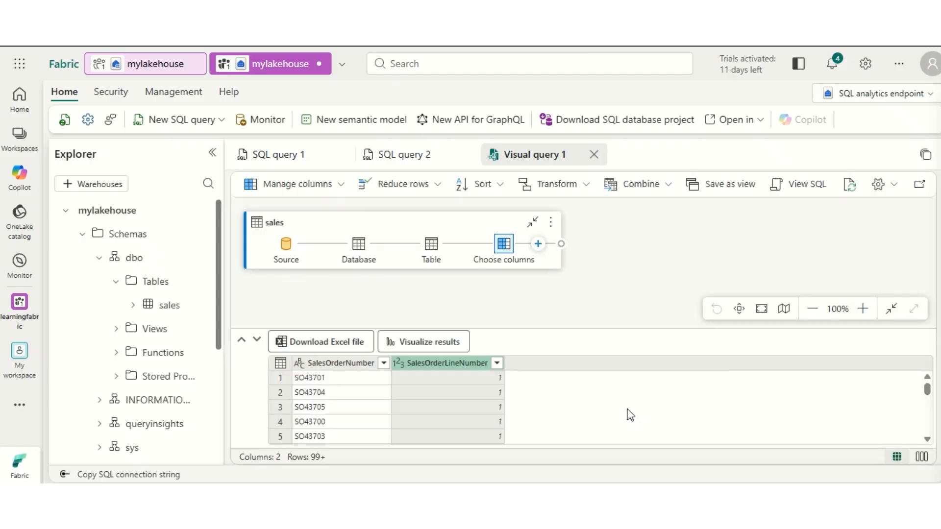
Step: Start a Group by transformation on the sales query, grouping by SalesOrderNumber with a new column named LineItems
mouse_move(509, 248)
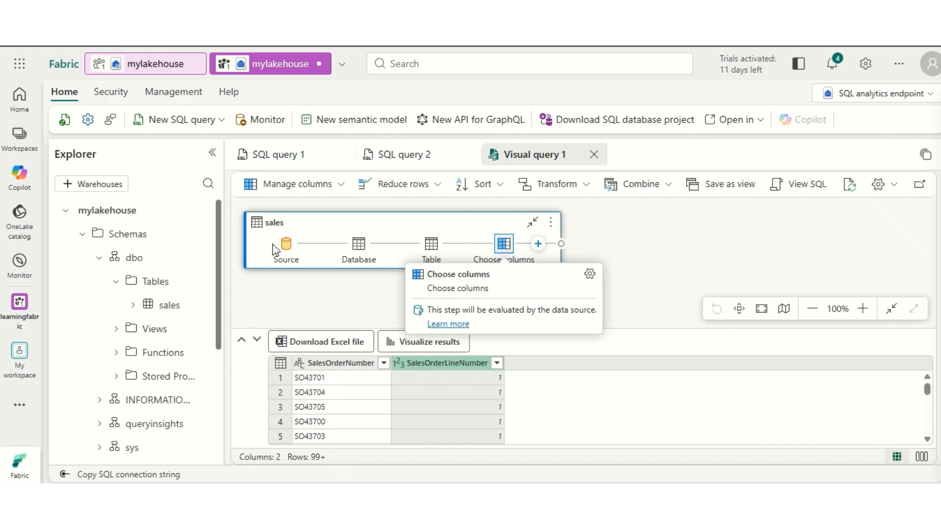
mouse_move(356, 250)
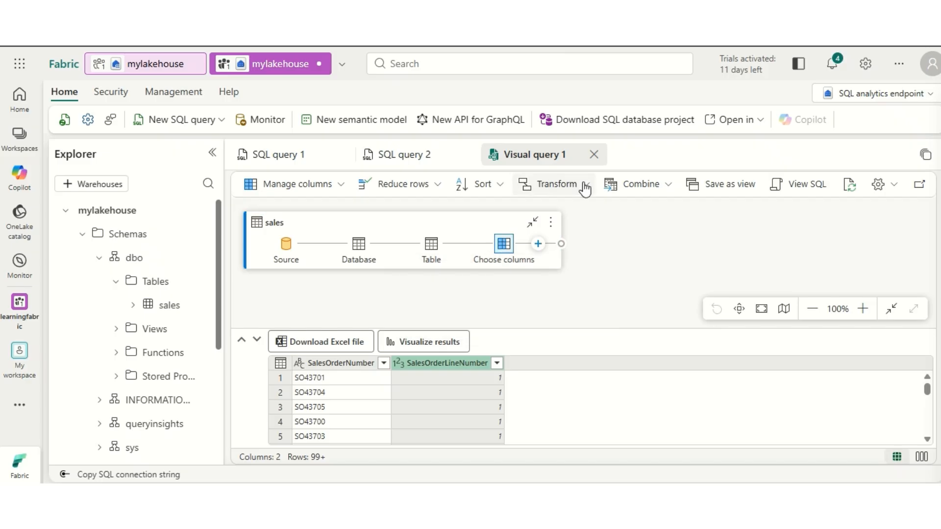
left_click(552, 186)
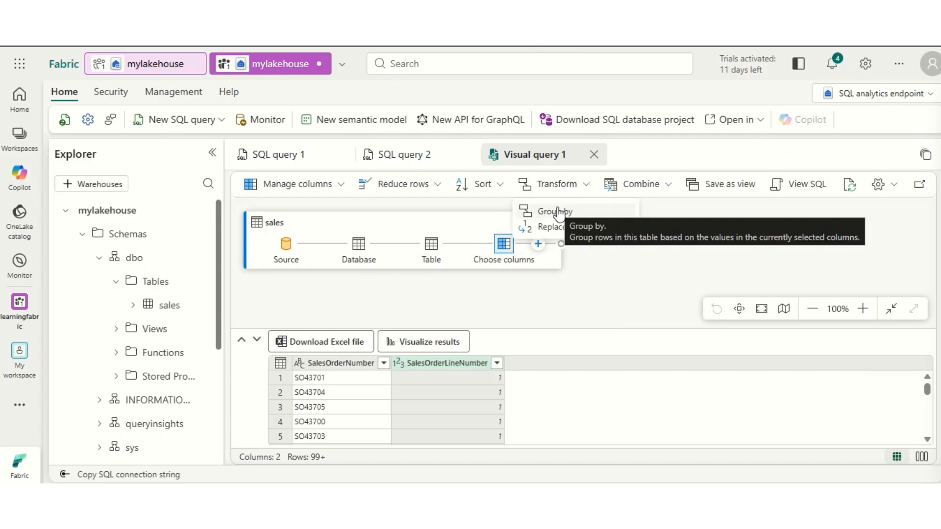
left_click(557, 212)
left_click(485, 297)
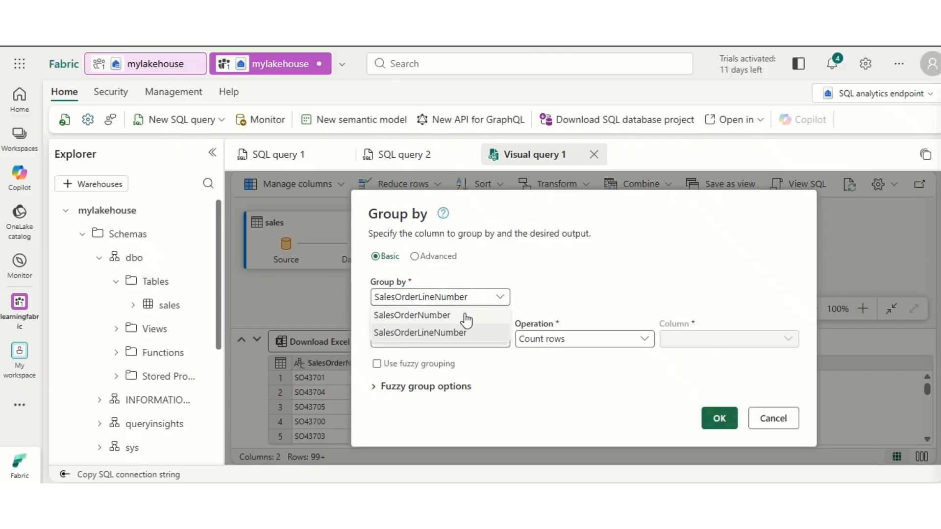
left_click(458, 312)
double_click(424, 339)
type("LineItems")
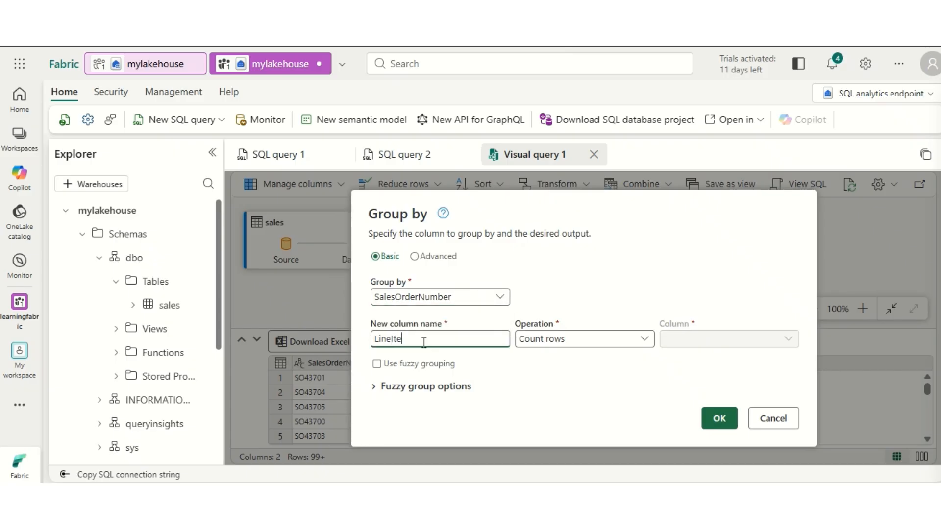
Step: Set the LineItems aggregation to Count distinct values of SalesOrderLineNumber, apply the grouping, and enlarge the results preview
left_click(562, 343)
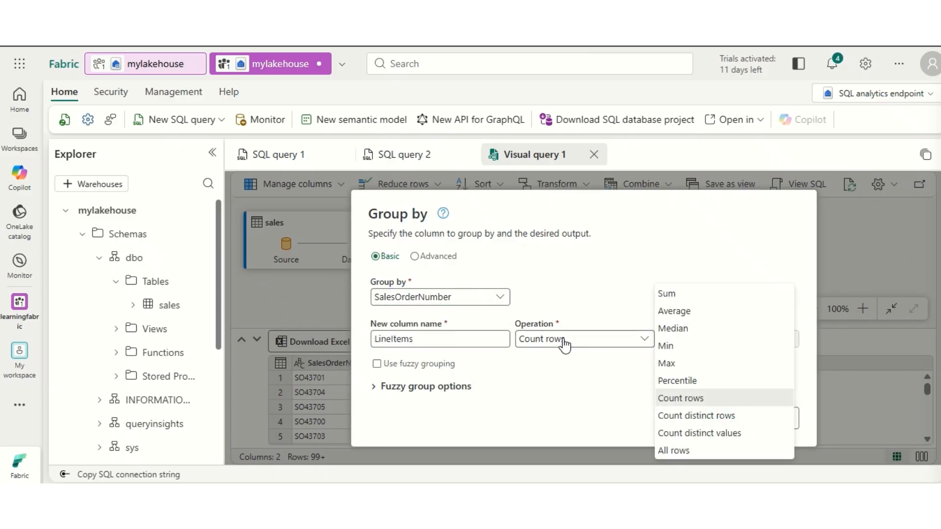
left_click(682, 434)
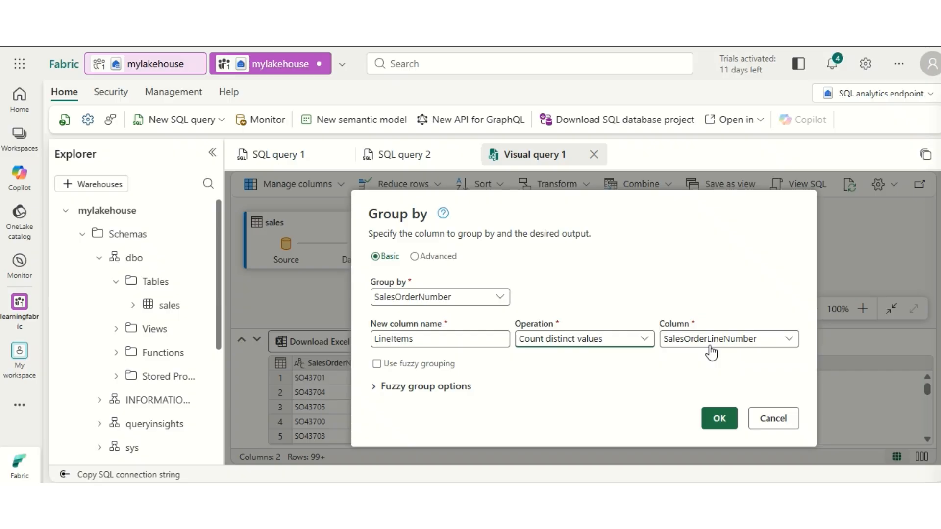
left_click(719, 419)
left_click_drag(578, 329, 586, 277)
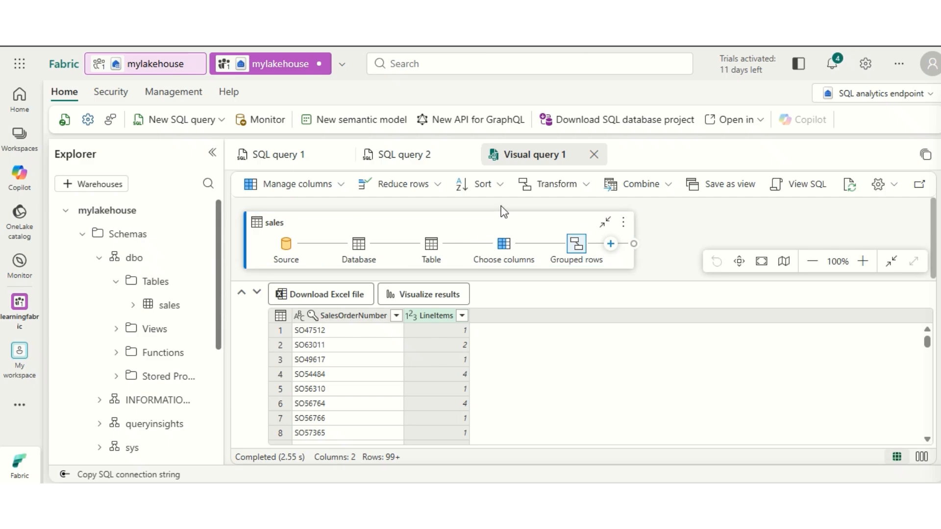
Step: Sort the grouped results by LineItems in descending order and collapse the sales query's step diagram
left_click(500, 189)
left_click(490, 225)
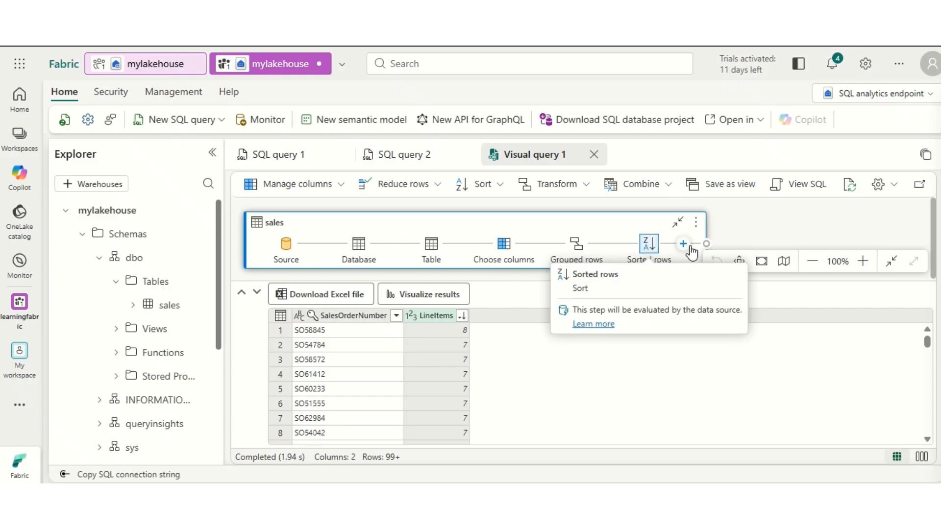
left_click(678, 222)
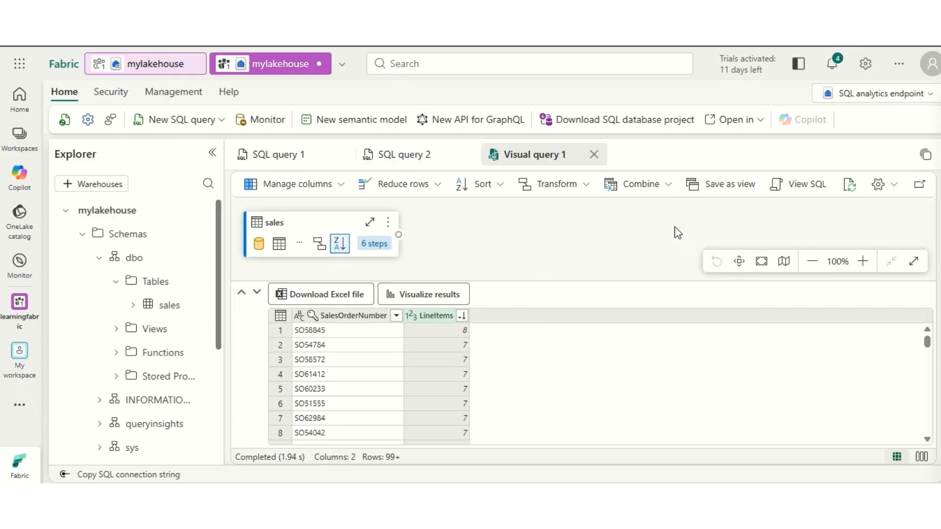
Step: Switch mylakehouse from the SQL analytics endpoint to the Lakehouse view
left_click(367, 255)
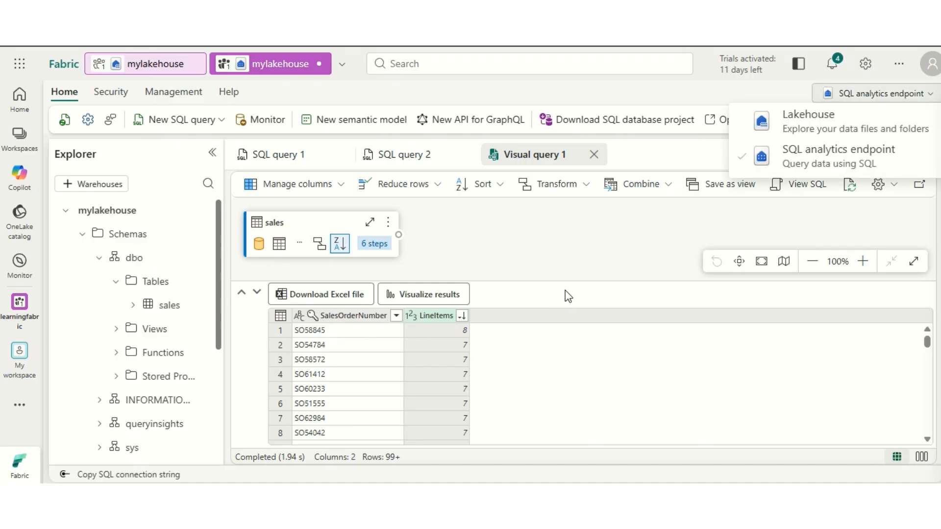
left_click(580, 249)
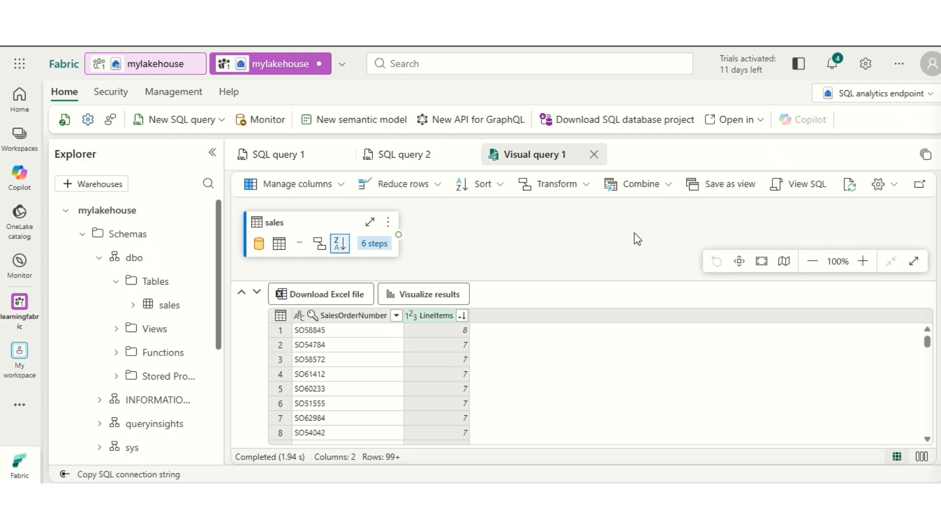
left_click(926, 98)
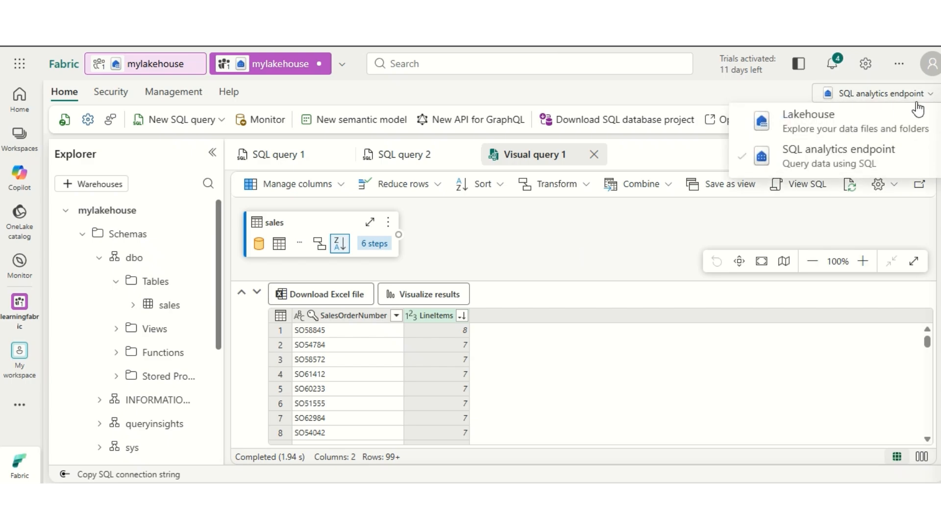
left_click(808, 129)
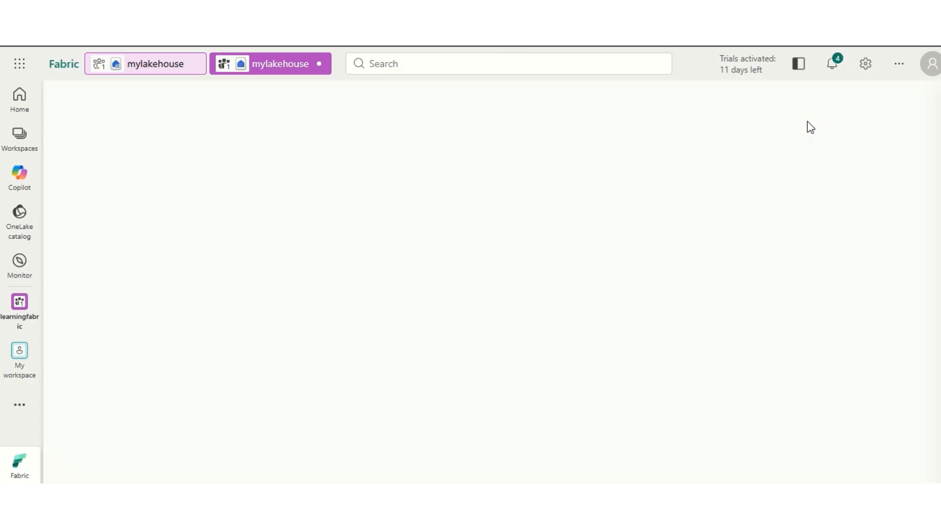
left_click(797, 158)
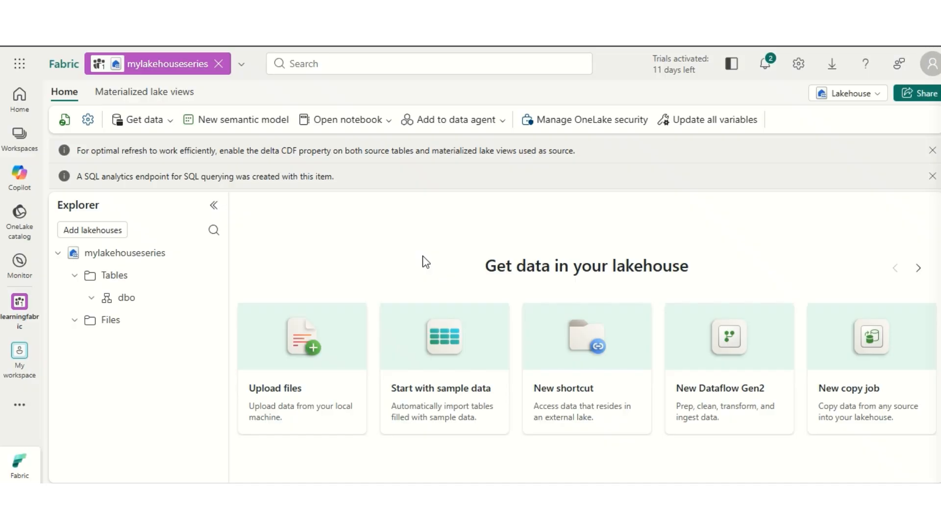
Step: Open the learningfabric workspace and permanently delete the mylakehouseseries lakehouse
left_click(23, 147)
left_click(147, 240)
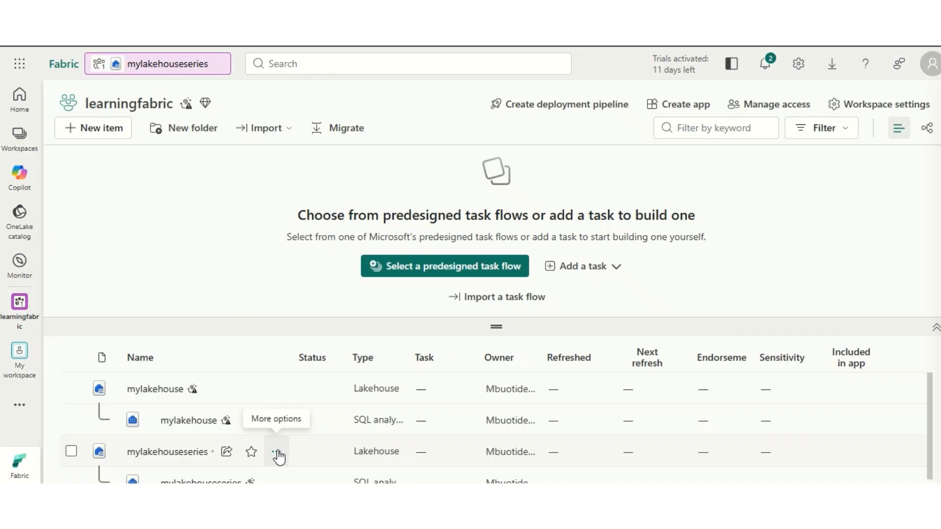
left_click(278, 454)
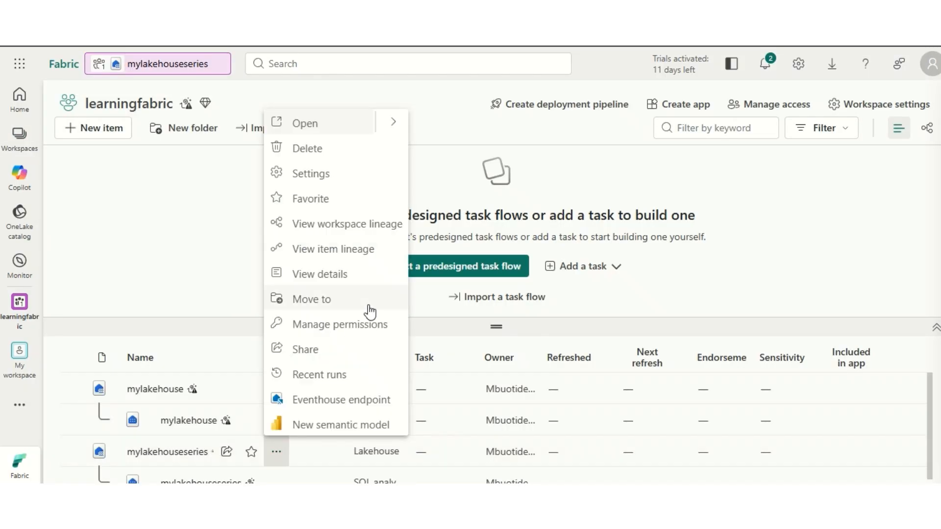
left_click(296, 153)
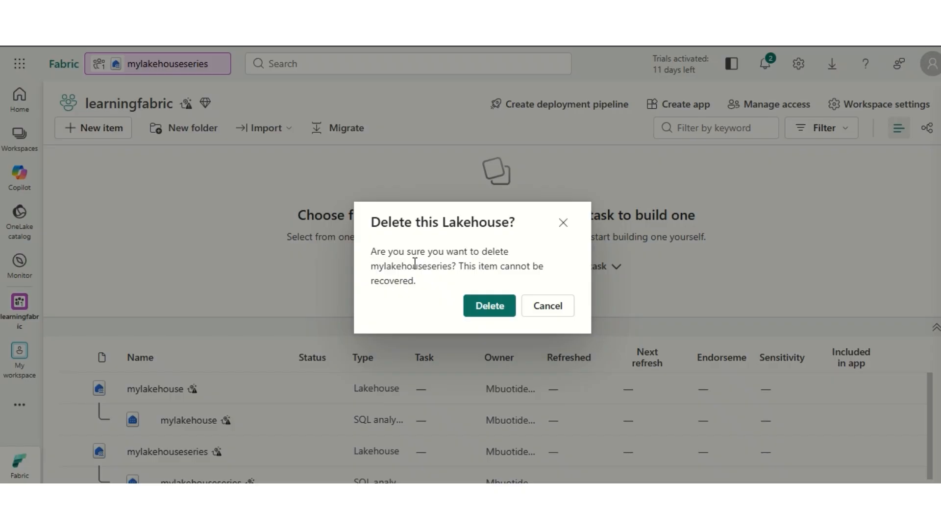
left_click(489, 305)
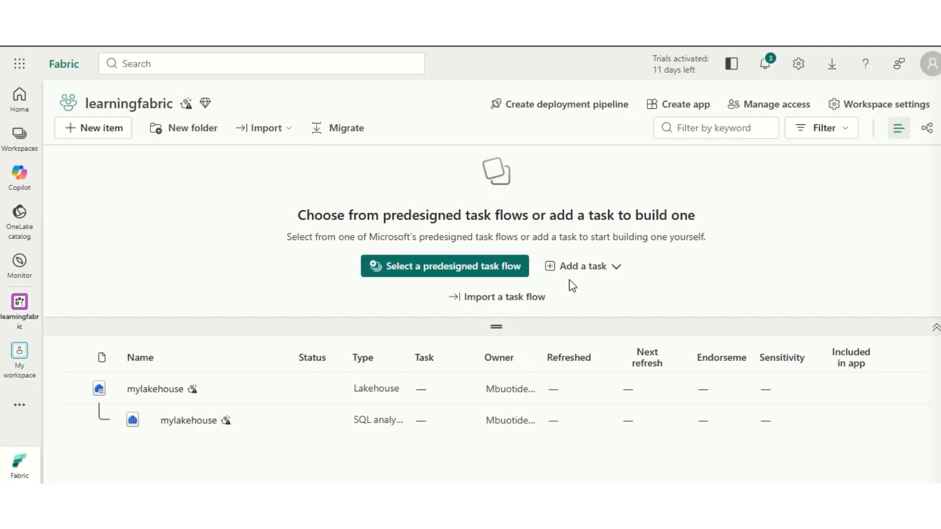